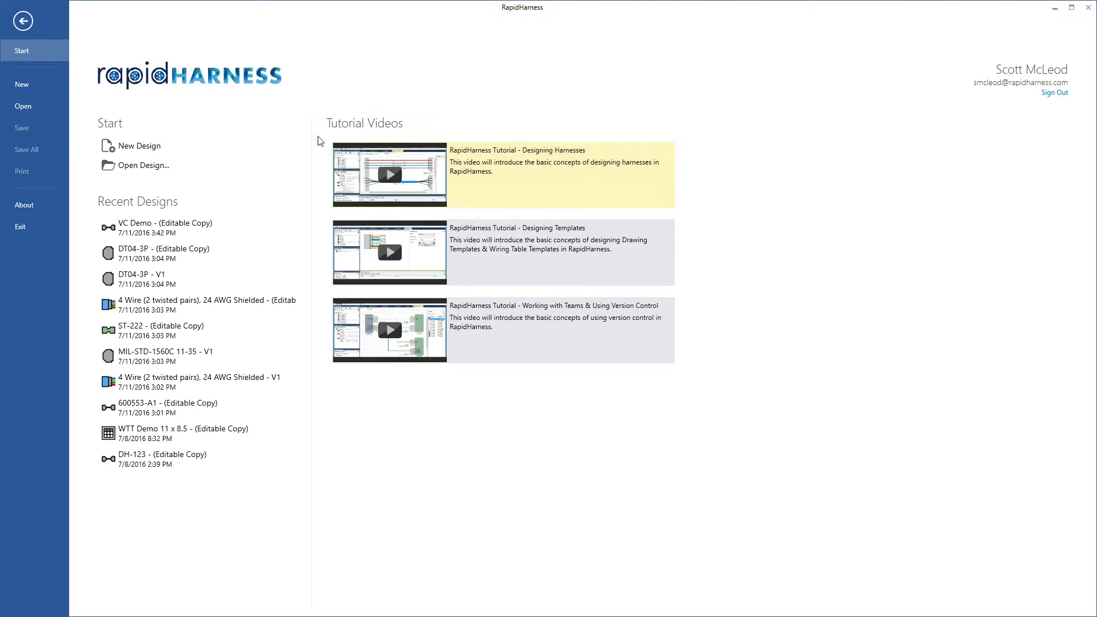
# - Open the account profile to review its name, email and password settings, and close it without changes
pyautogui.click(23, 21)
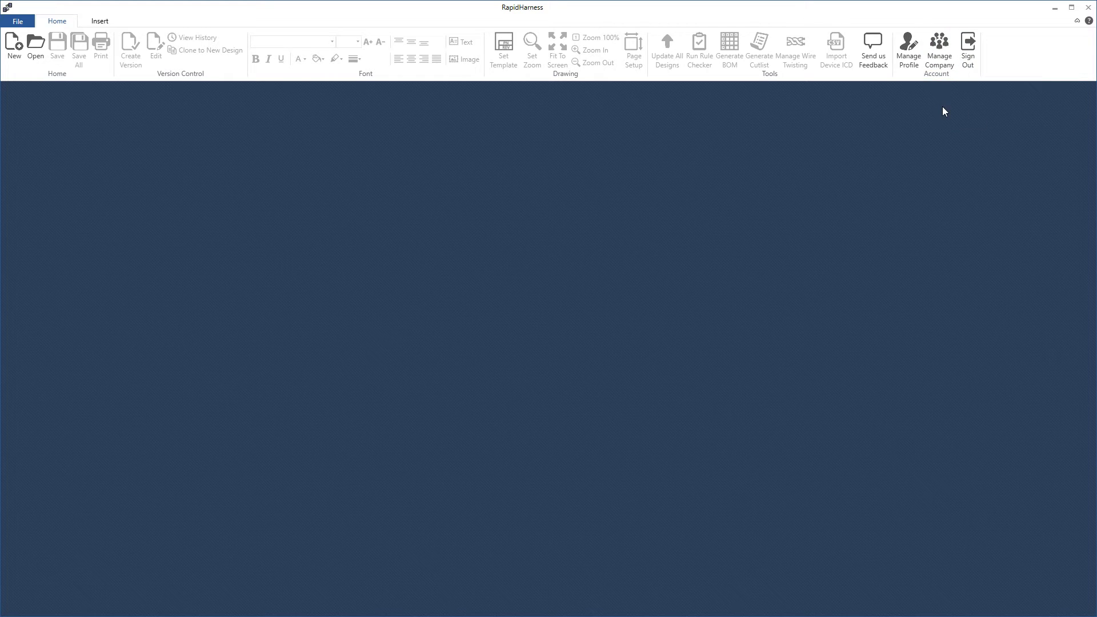
pyautogui.click(912, 69)
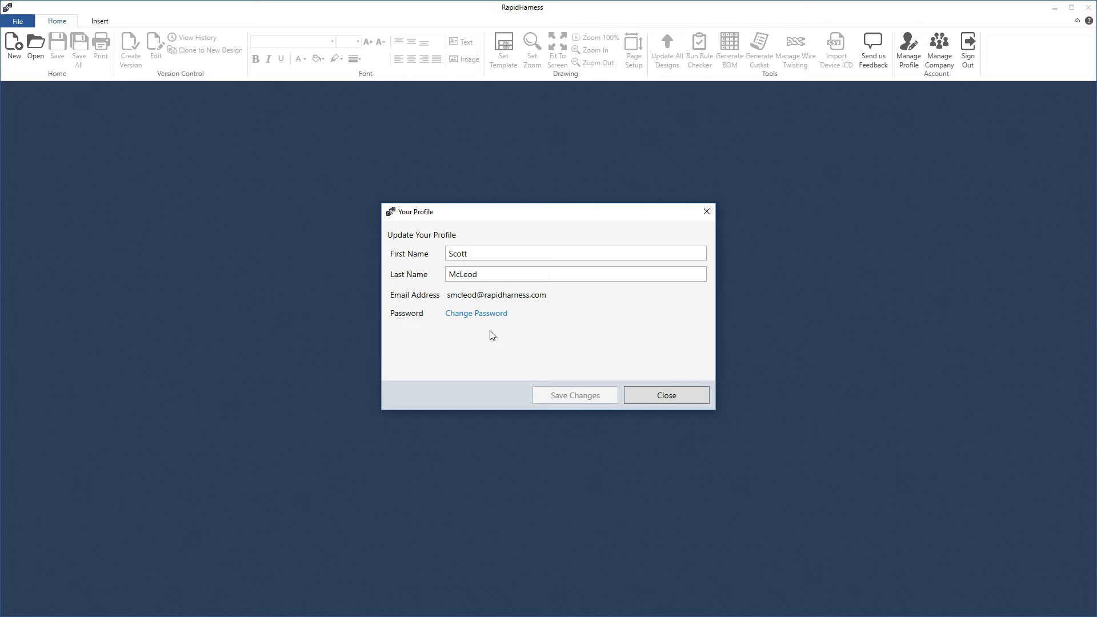
pyautogui.click(632, 395)
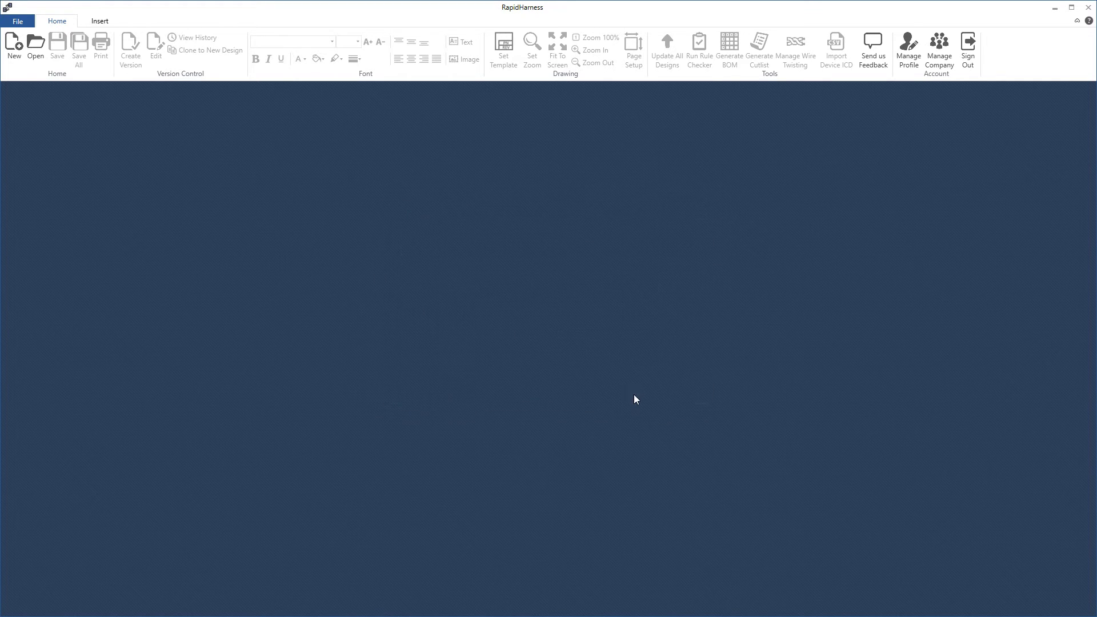
# - Sign out of the account, view the forgotten-password form, and return to the sign-in form
pyautogui.click(962, 57)
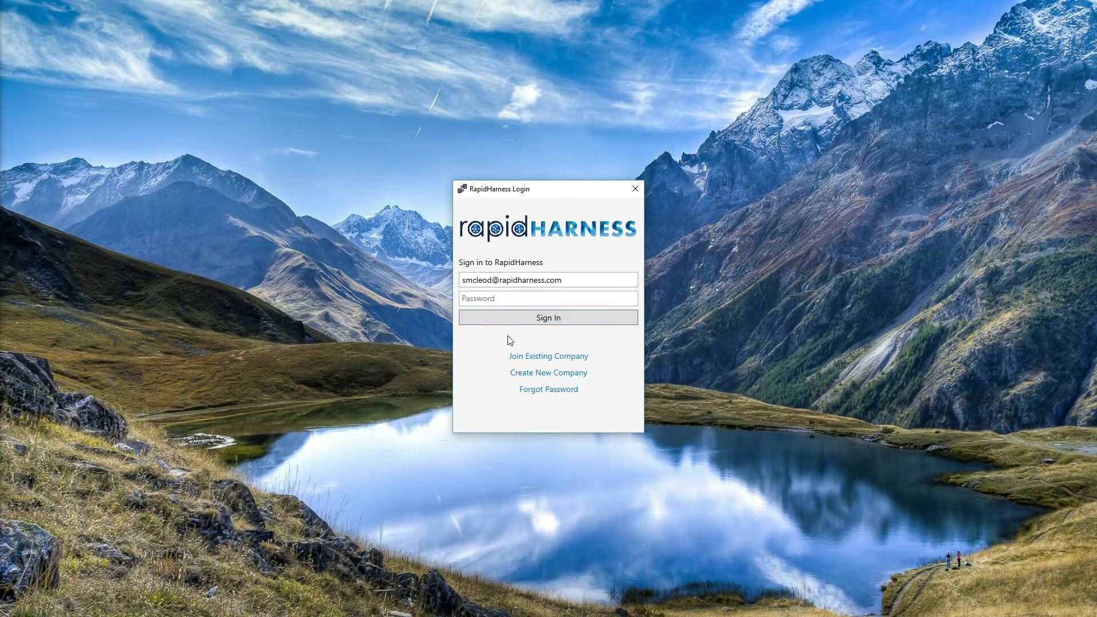
pyautogui.click(558, 393)
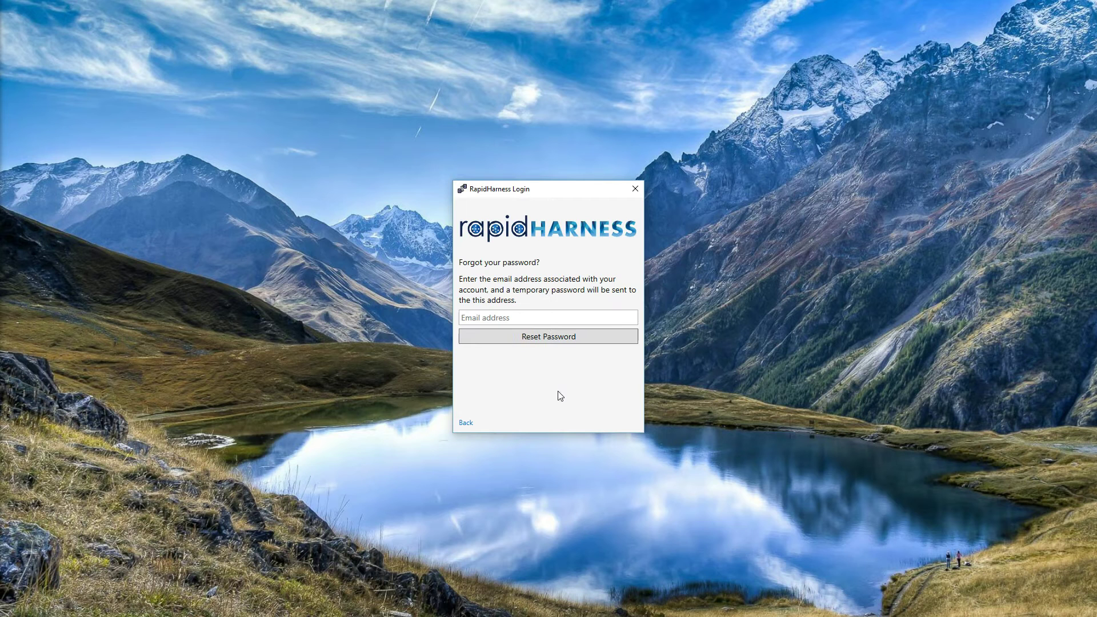
pyautogui.click(465, 423)
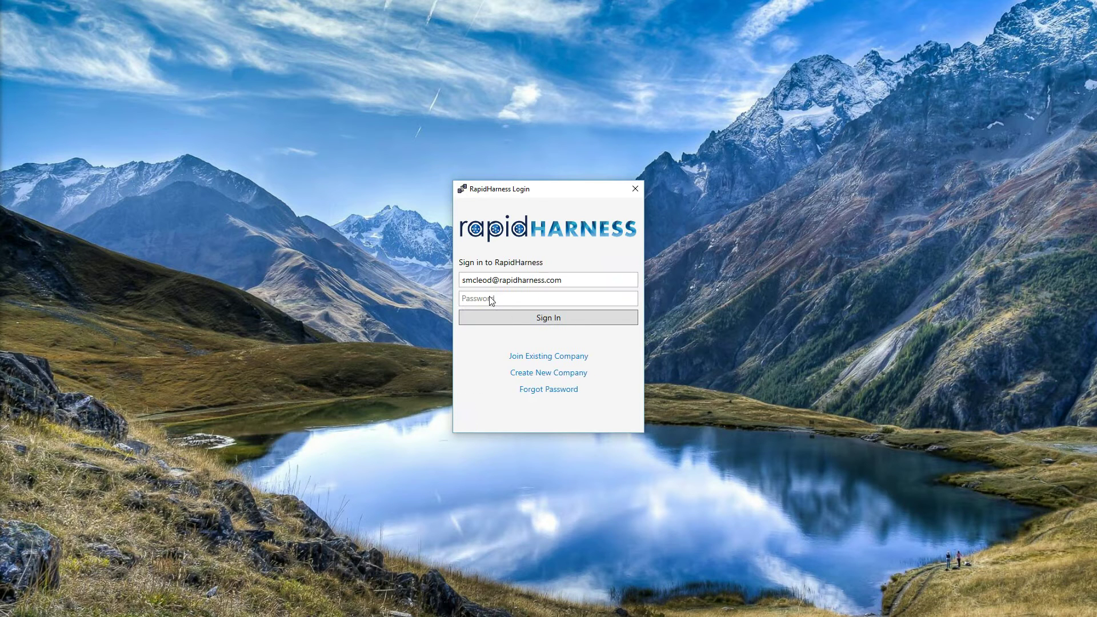
# - Enter the account password, sign back in, and leave the start page for the main workspace
pyautogui.write('****************************')
pyautogui.click(496, 316)
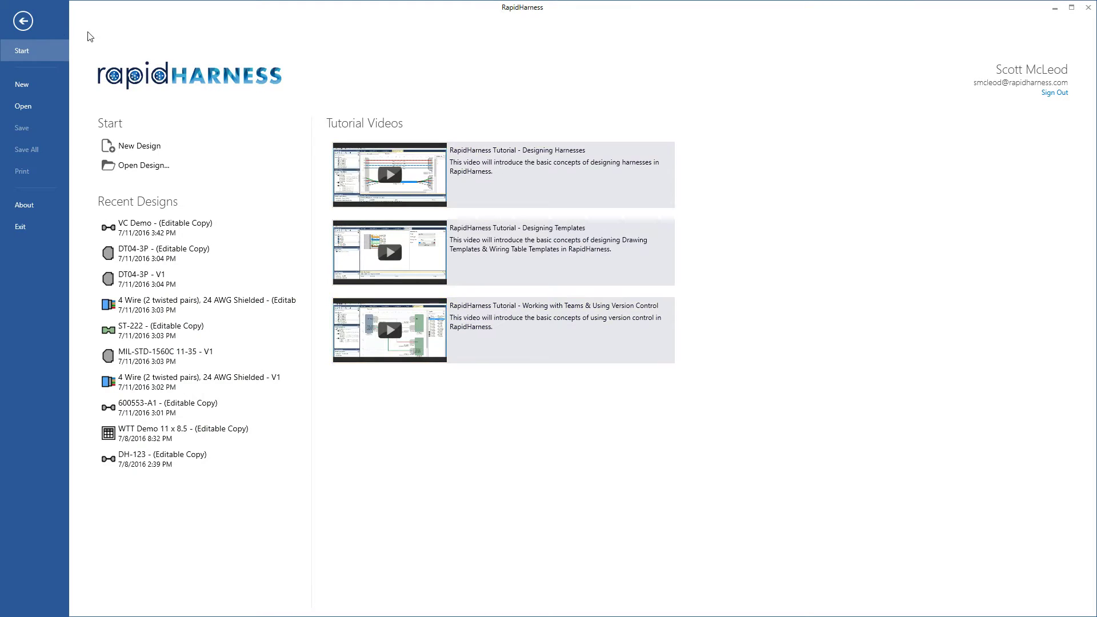
pyautogui.click(25, 23)
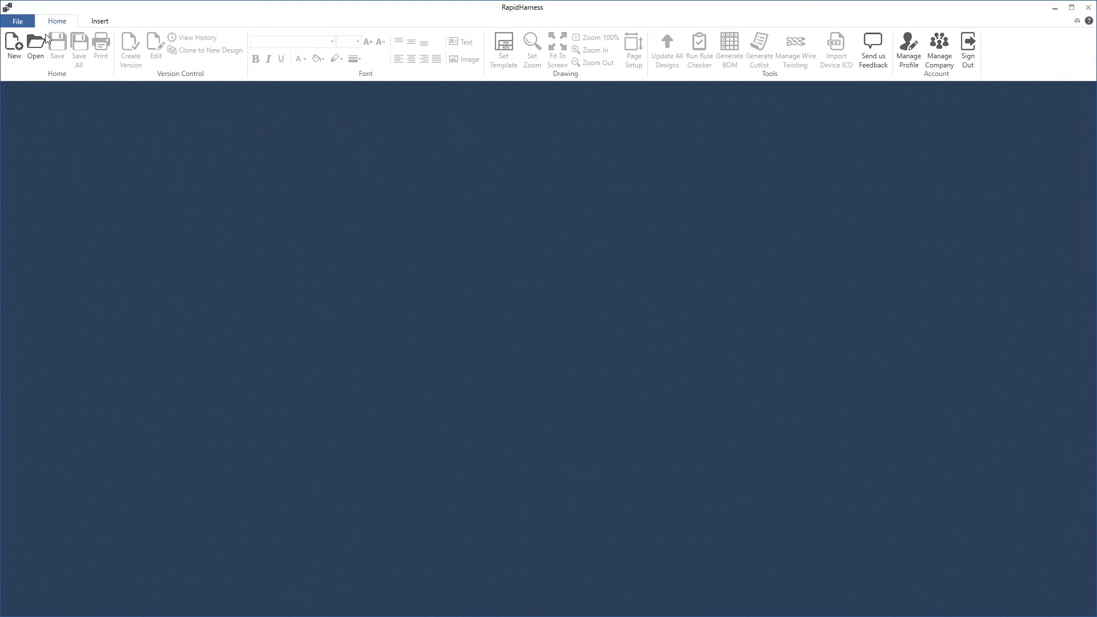
# - Invite two more users to the company by entering their email addresses and sending the invitations
pyautogui.click(943, 59)
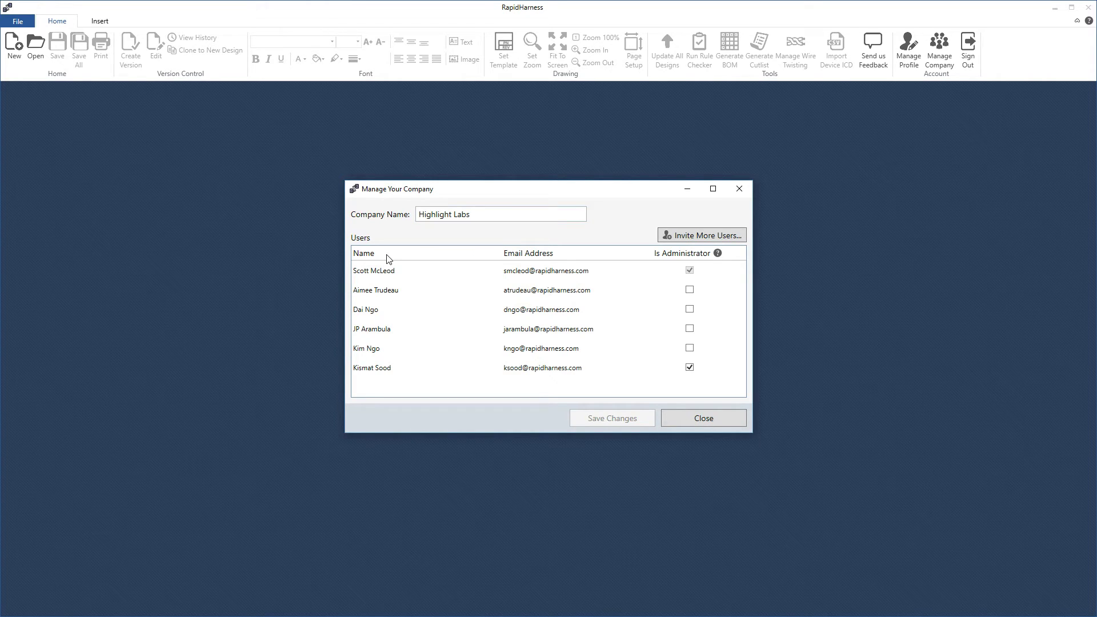
pyautogui.click(479, 214)
pyautogui.click(695, 239)
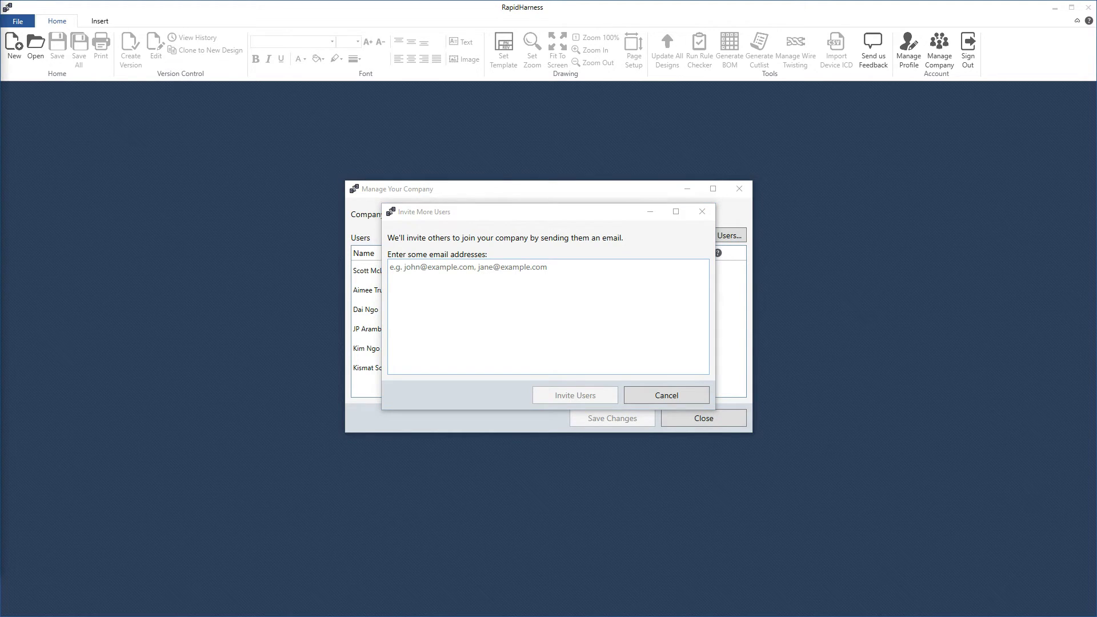
pyautogui.click(438, 265)
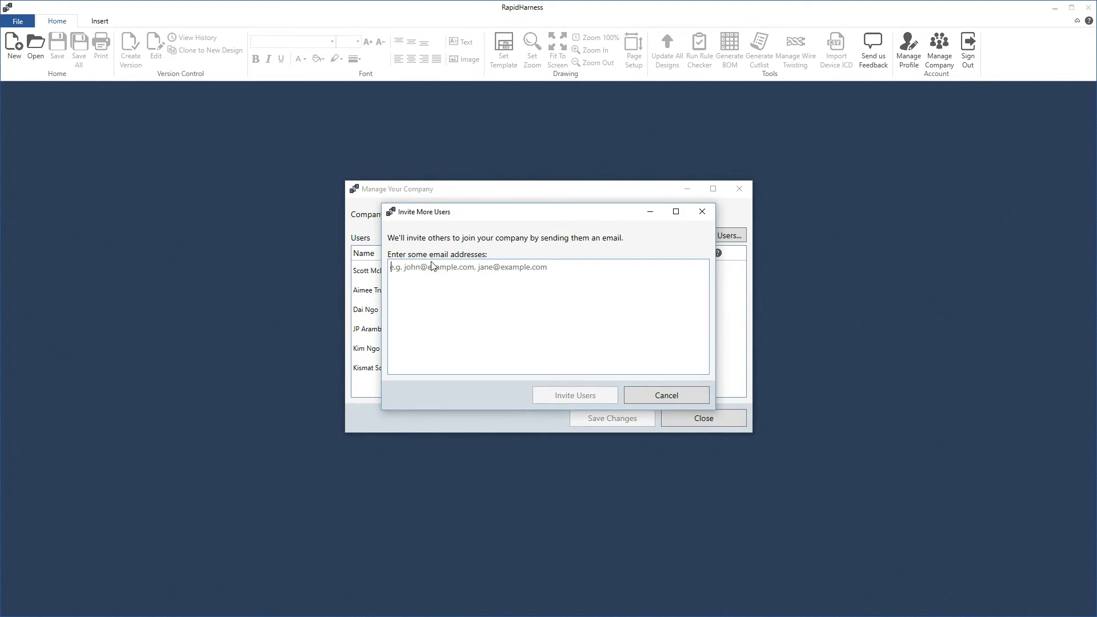
pyautogui.hotkey('ctrl', 'v')
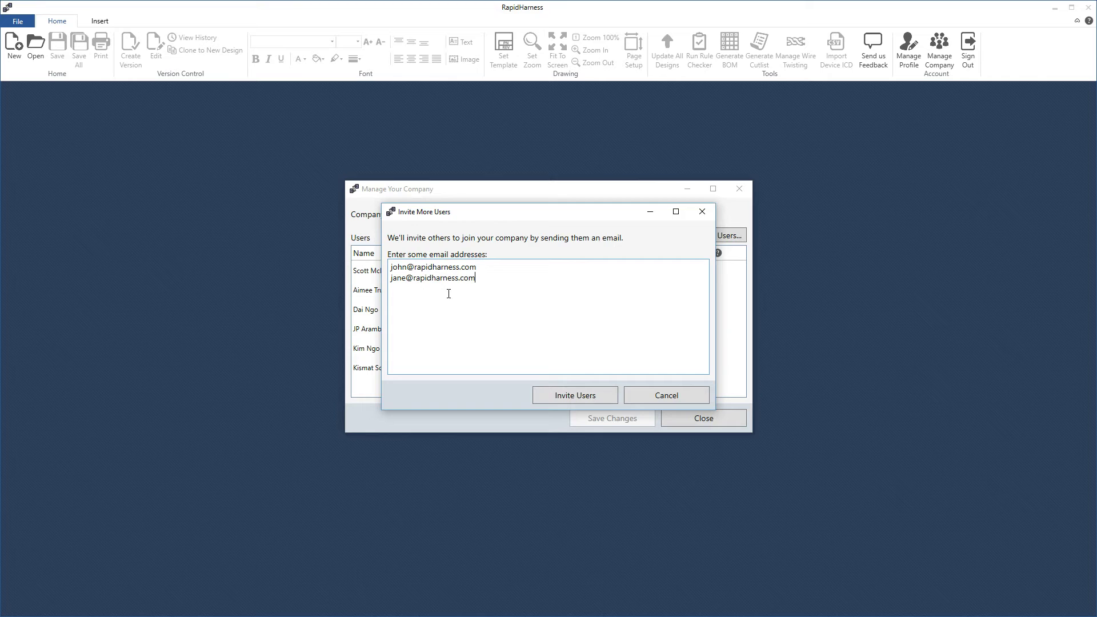
pyautogui.click(576, 398)
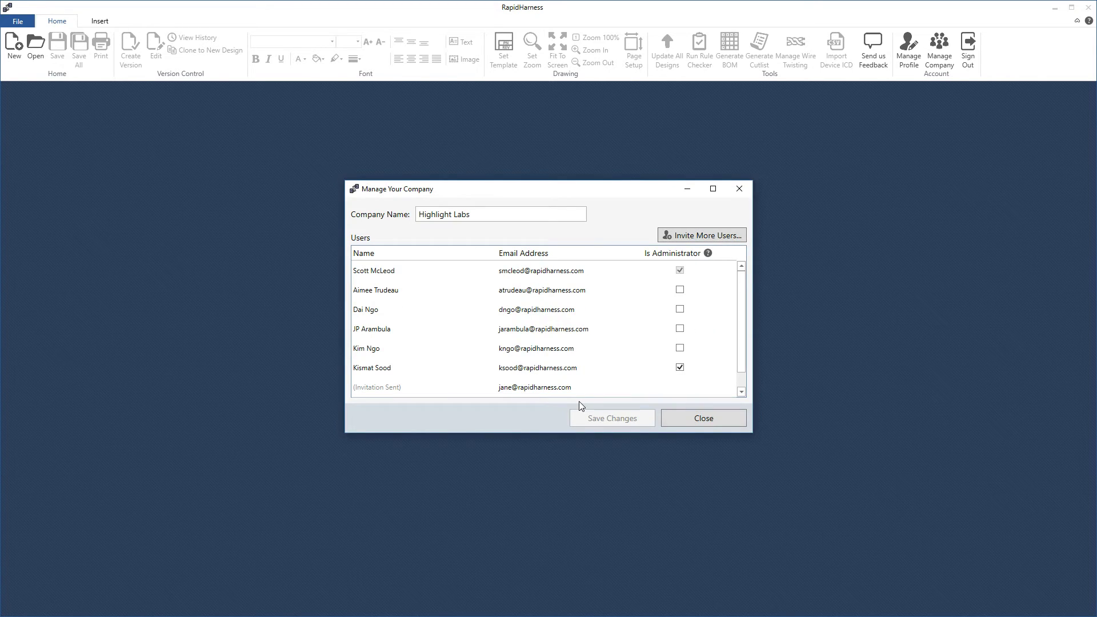
# - Review the pending invitations, the administrator rights and the option to remove a user in the company's user list
pyautogui.click(483, 381)
pyautogui.scroll(-1, 483, 382)
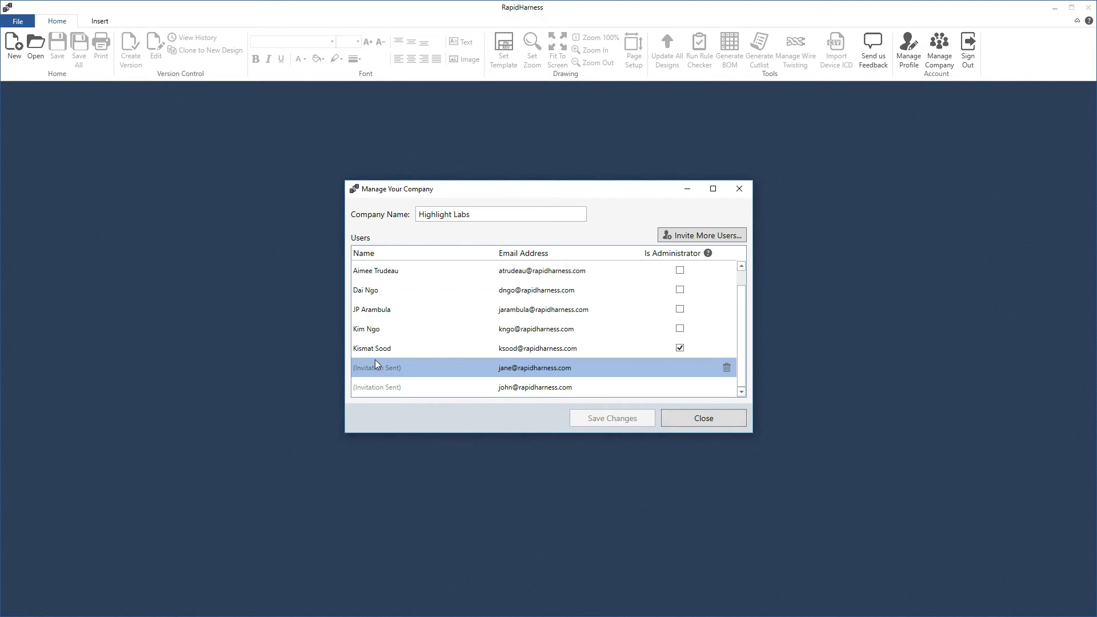
pyautogui.scroll(1, 432, 380)
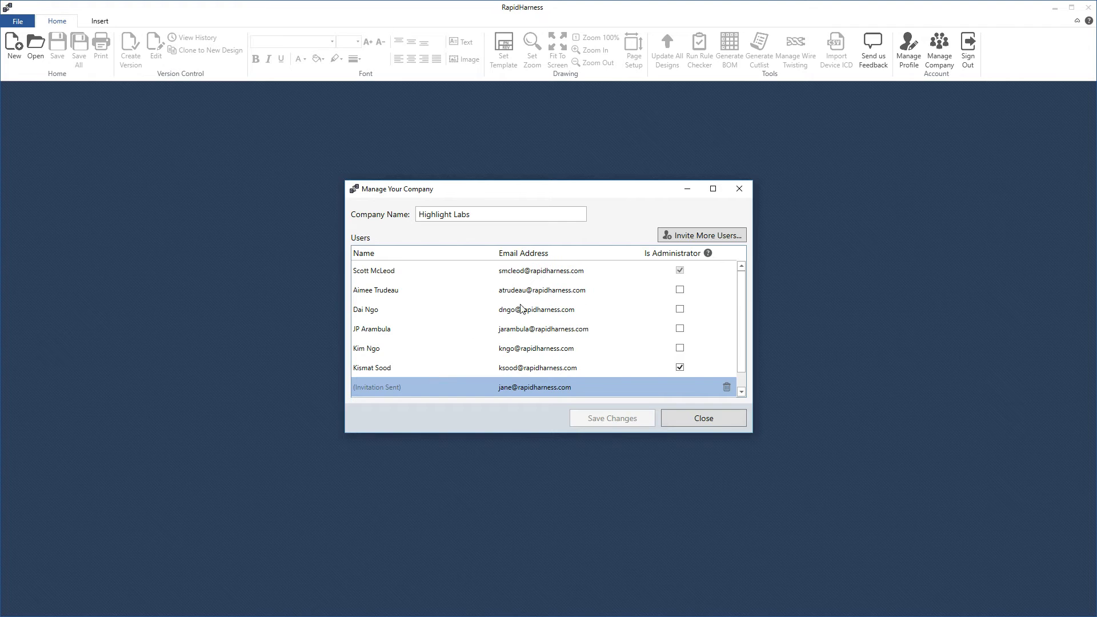
pyautogui.scroll(-1, 497, 376)
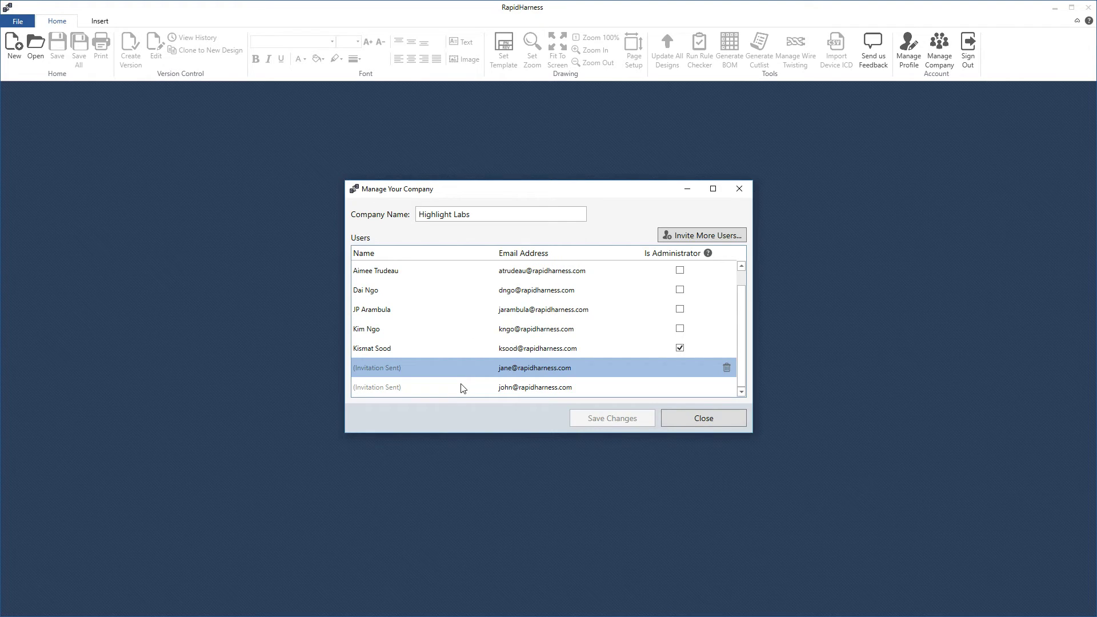
pyautogui.scroll(1, 461, 378)
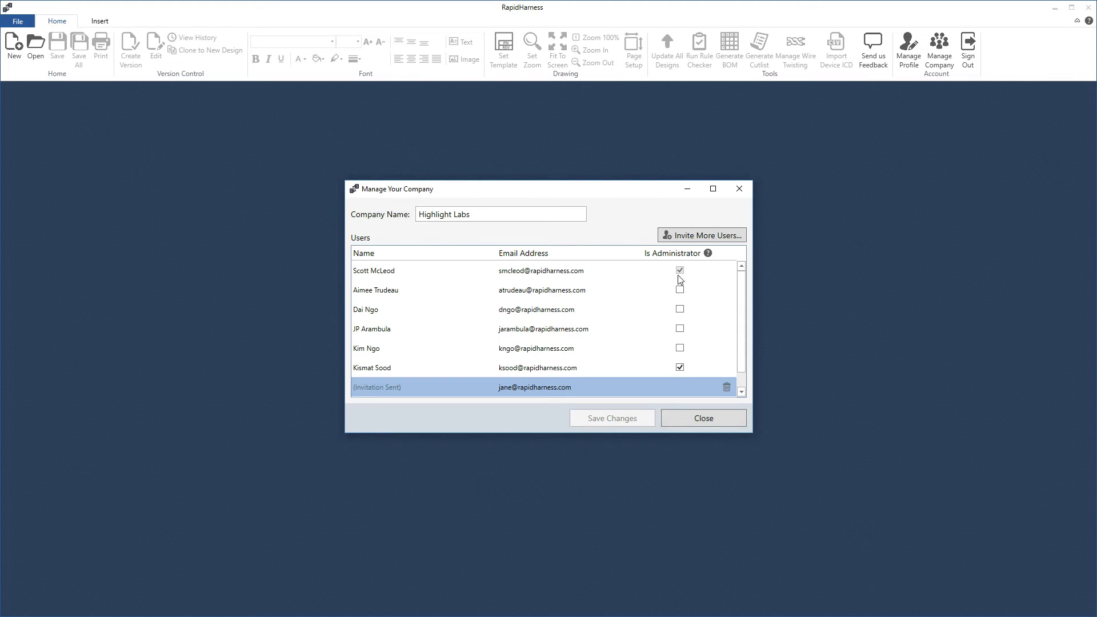
pyautogui.moveTo(709, 256)
pyautogui.click(576, 286)
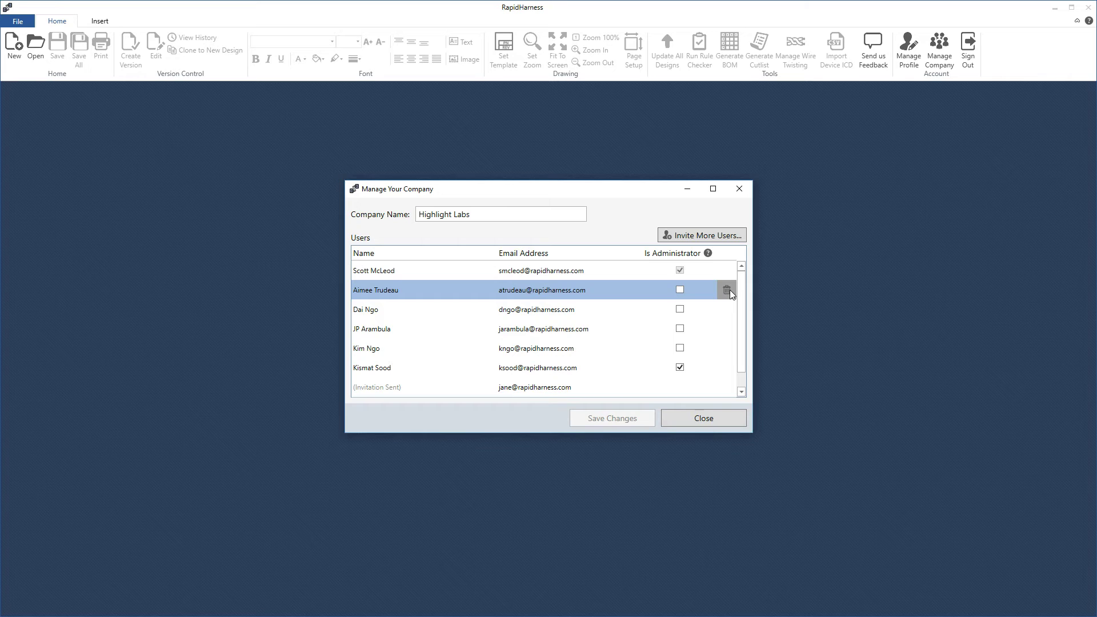
# - Delete the last pending invitation from the company's user list and close the company management dialog
pyautogui.scroll(-1, 603, 302)
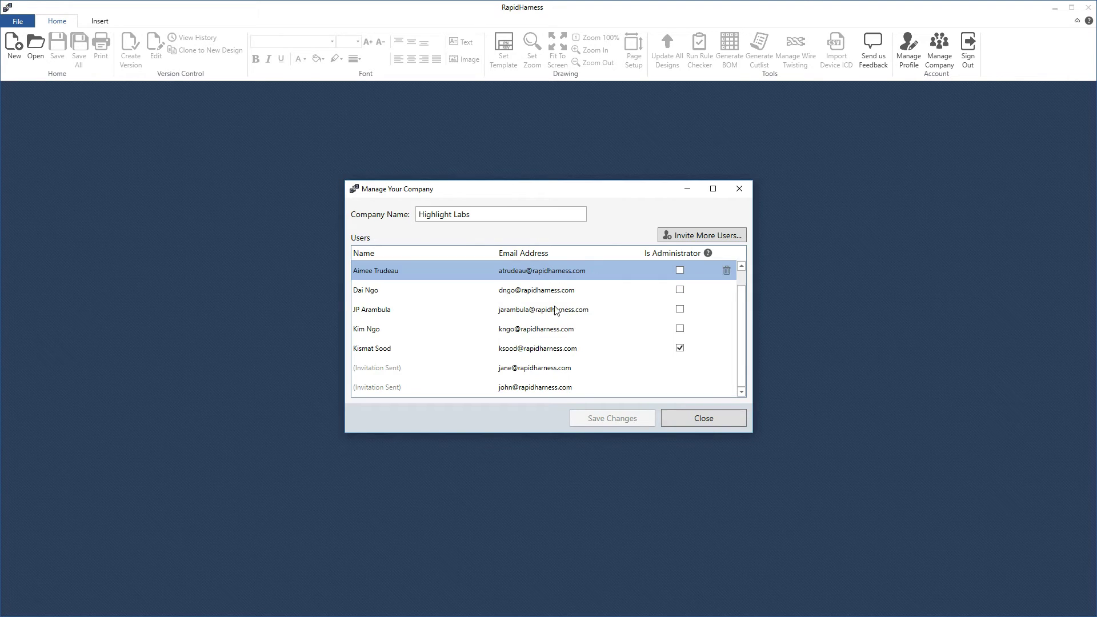
pyautogui.click(485, 387)
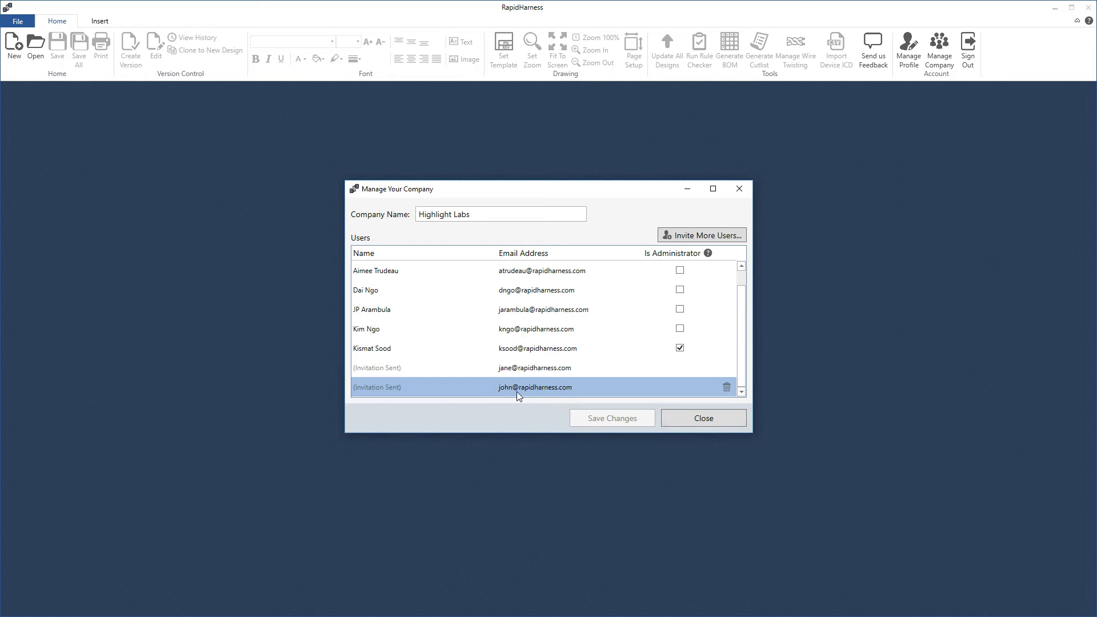
pyautogui.click(725, 387)
pyautogui.click(585, 331)
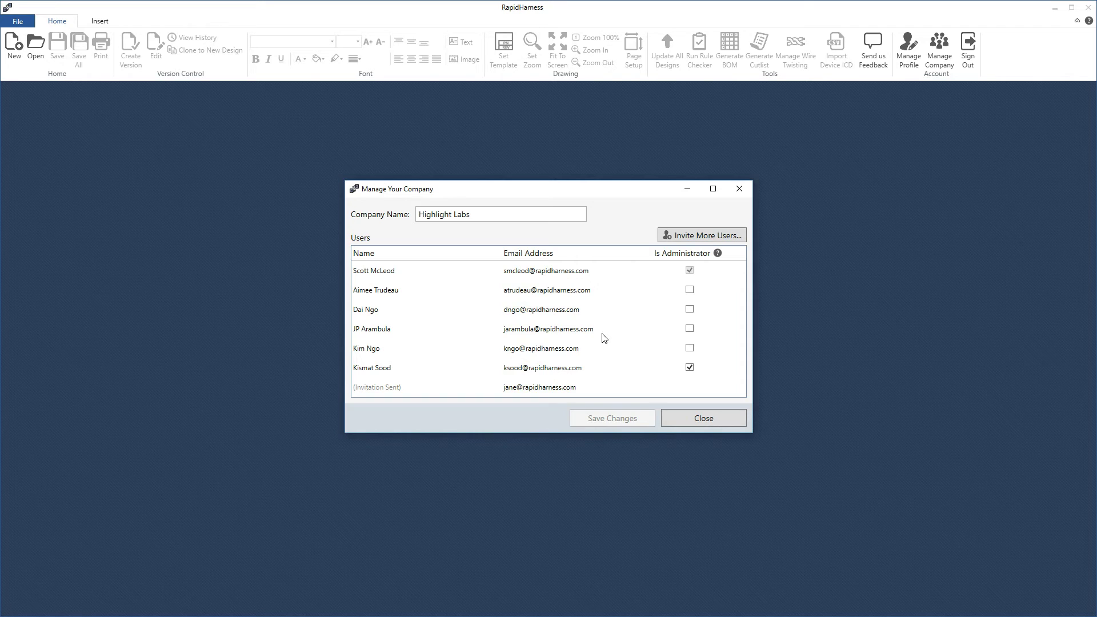
pyautogui.click(740, 189)
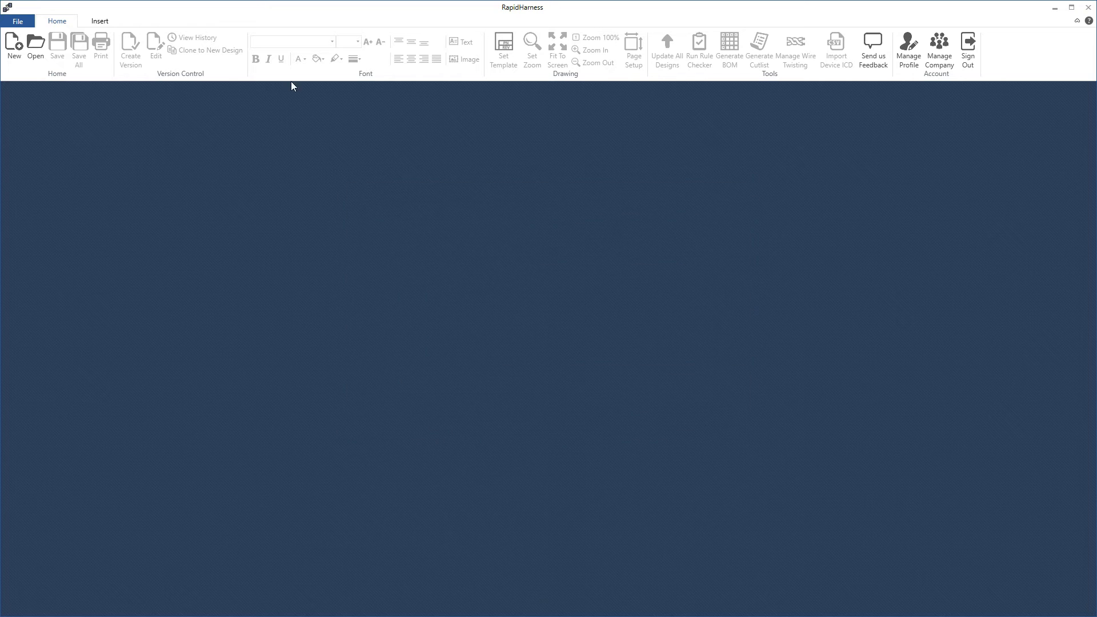
# - Browse to the list of all designs and read the help diagram comparing editable and versioned copies
pyautogui.click(35, 48)
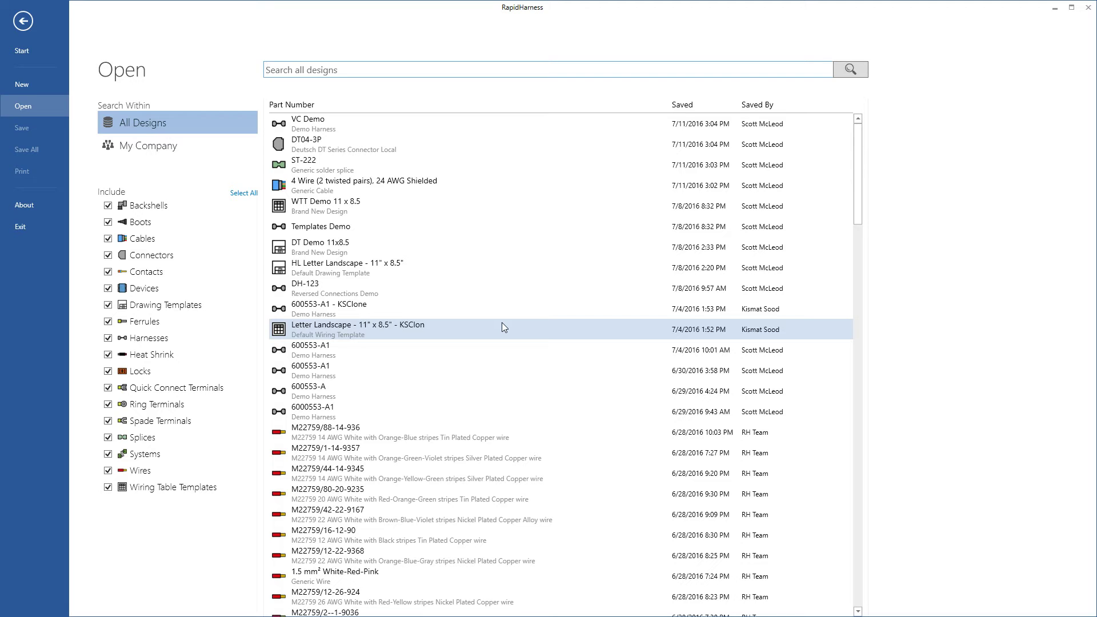
pyautogui.press('F1')
pyautogui.click(323, 272)
pyautogui.scroll(-3, 373, 249)
pyautogui.scroll(-5, 373, 249)
pyautogui.scroll(2, 354, 252)
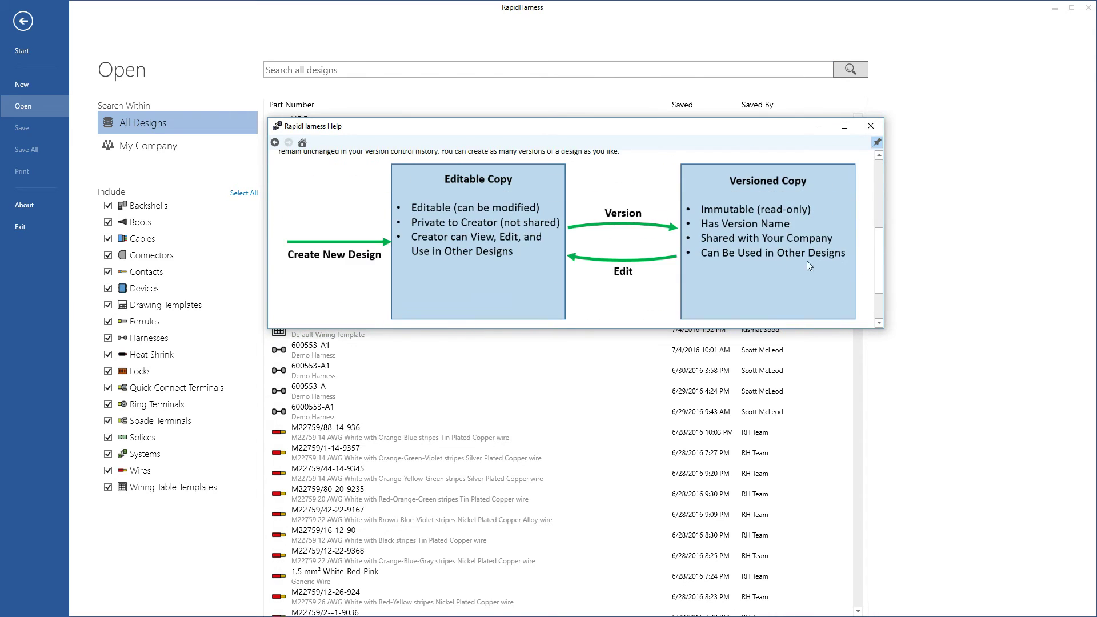
pyautogui.scroll(-1, 880, 264)
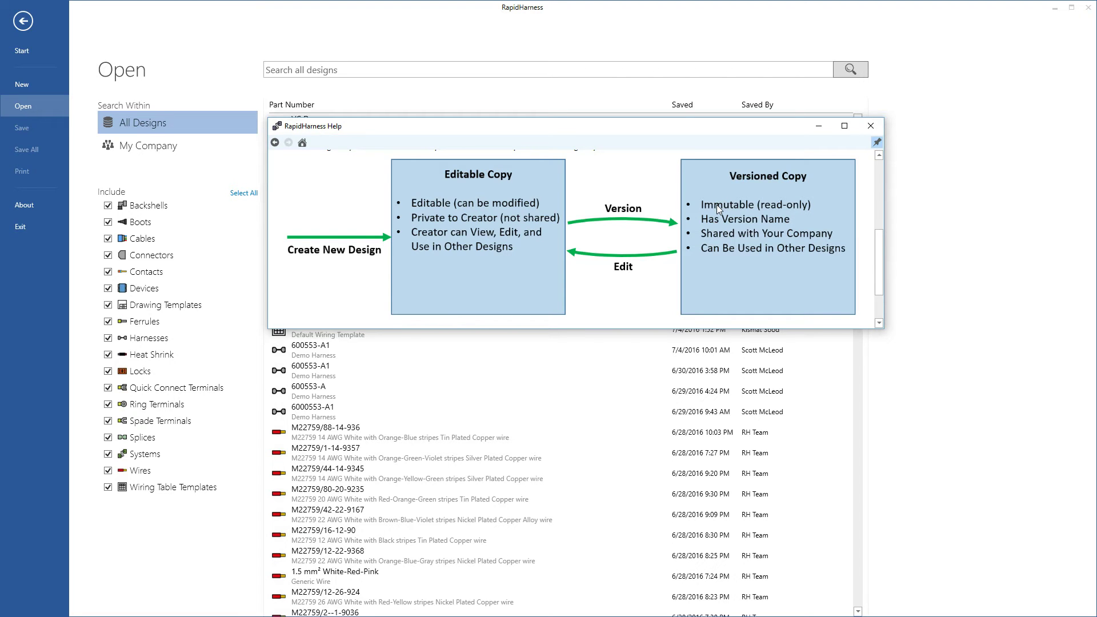
pyautogui.click(871, 125)
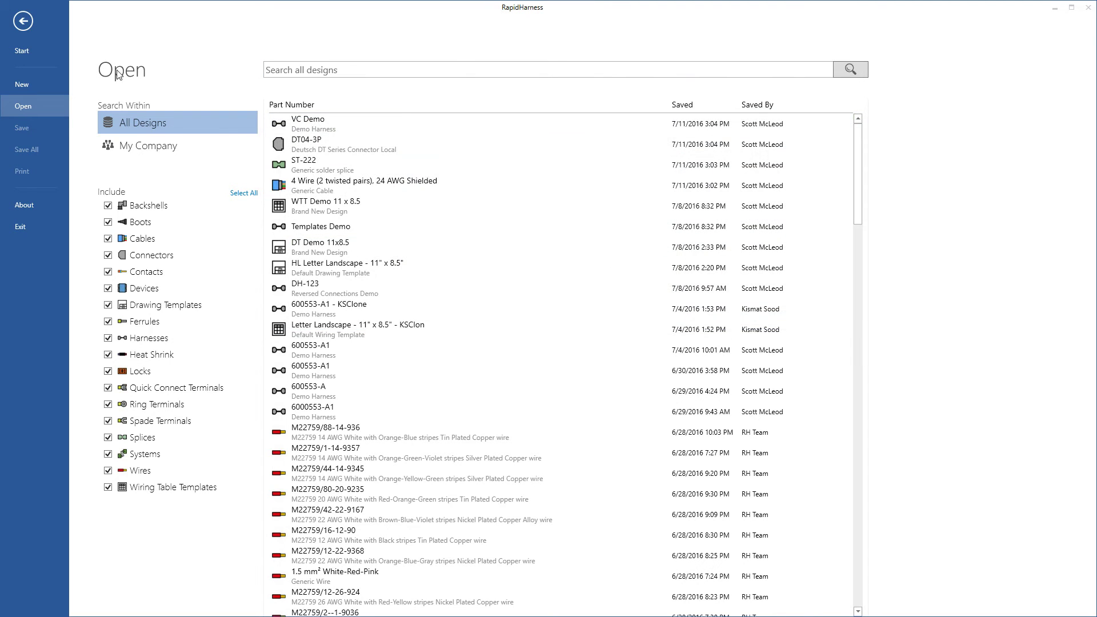
# - Create a new wire design with part number Wire 123 and description VC Demo
pyautogui.click(38, 78)
pyautogui.click(496, 389)
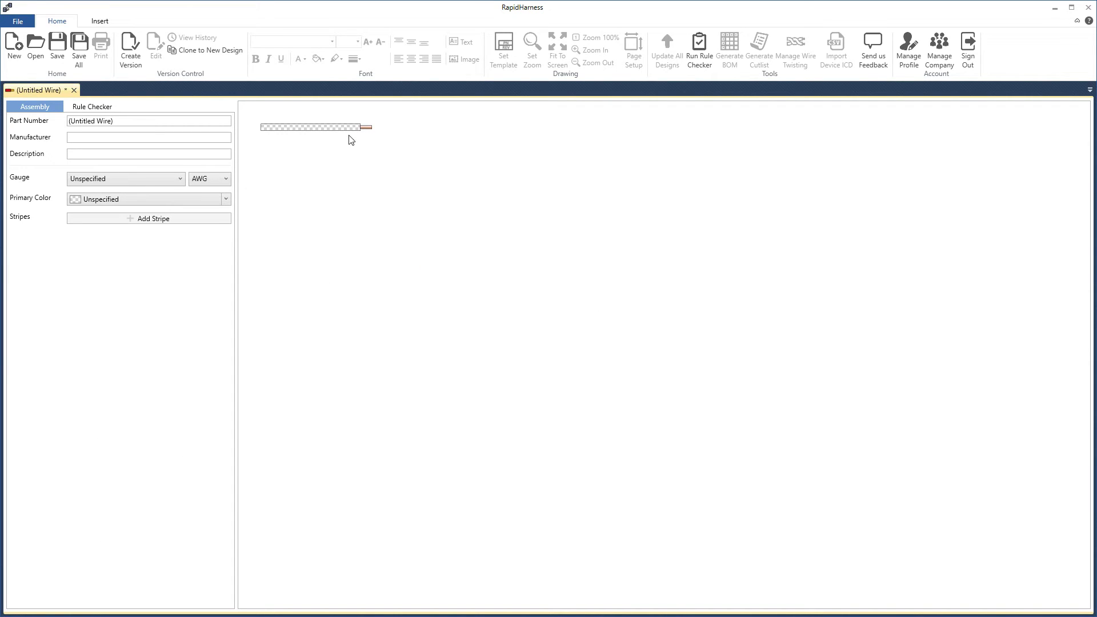
pyautogui.click(38, 119)
pyautogui.write('Wire 123')
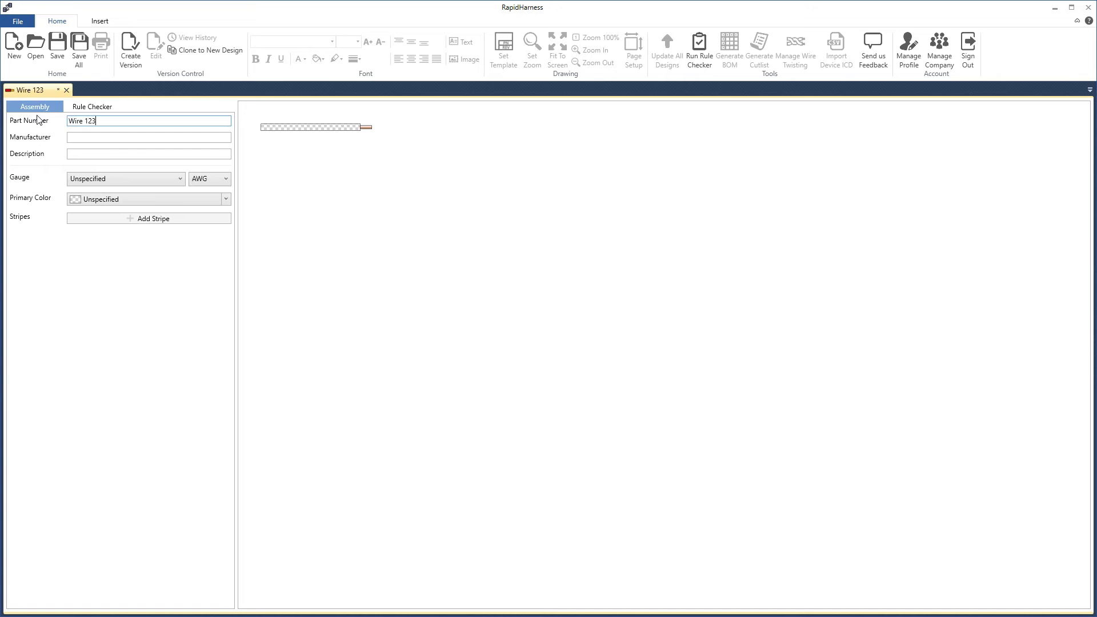
pyautogui.press('Tab')
pyautogui.press('Tab')
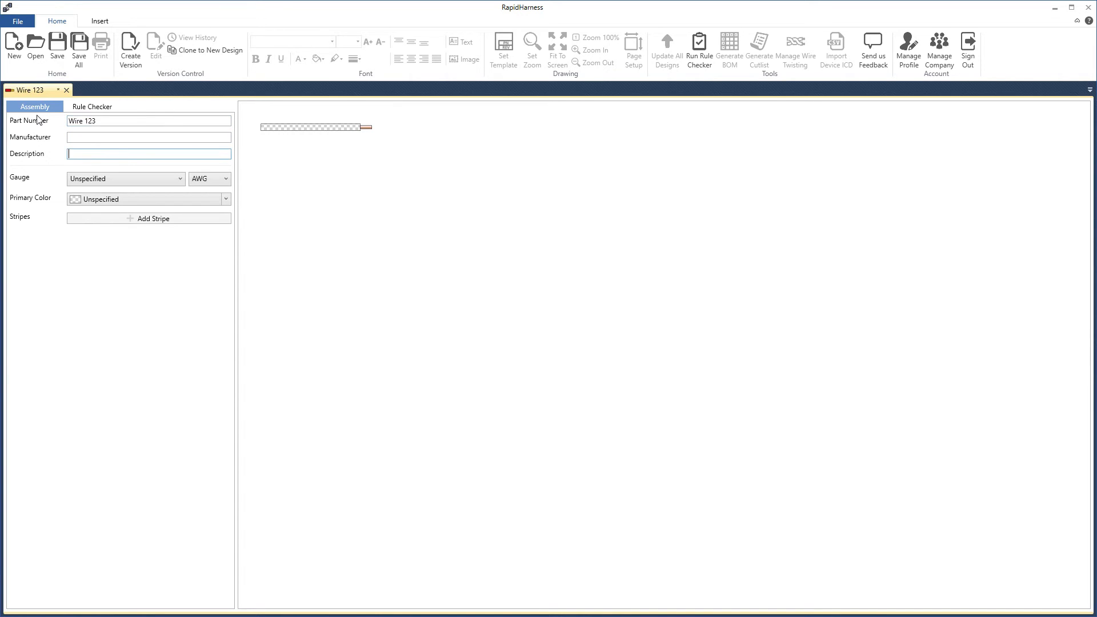
pyautogui.write('VC Demo')
pyautogui.press('Tab')
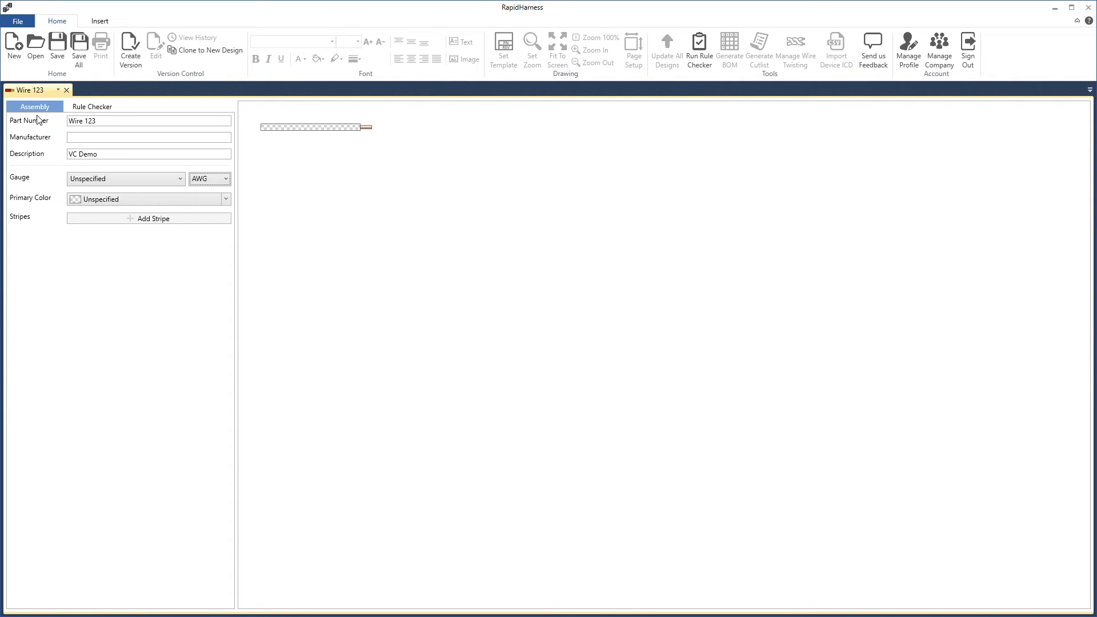
# - Set the wire's gauge to 20 AWG and its primary color to Pink, and save the design
pyautogui.click(93, 179)
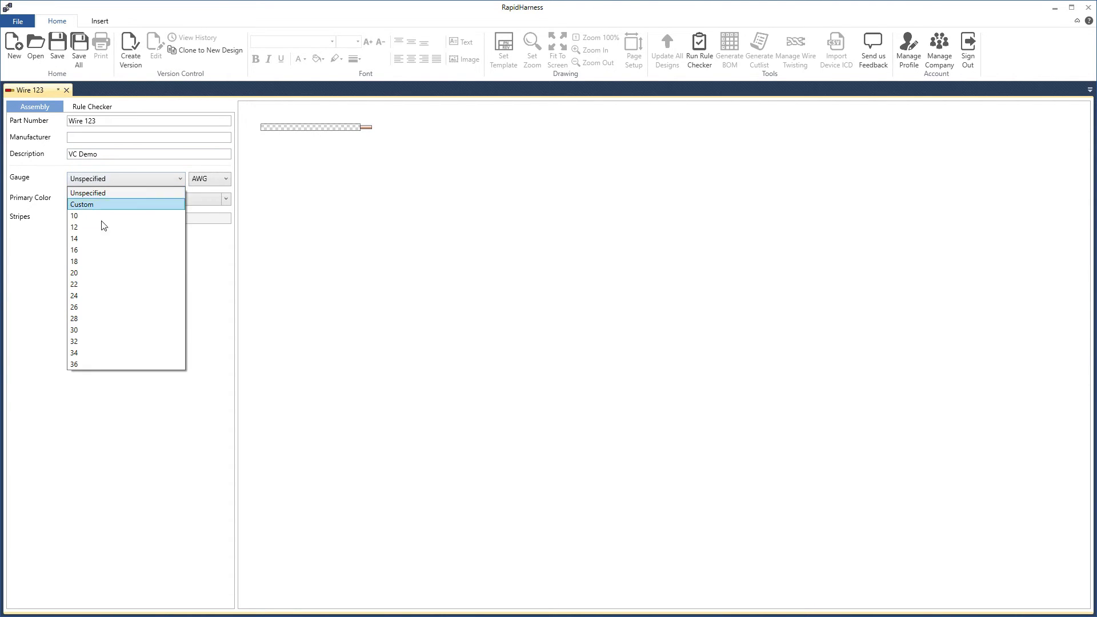
pyautogui.click(97, 273)
pyautogui.click(99, 200)
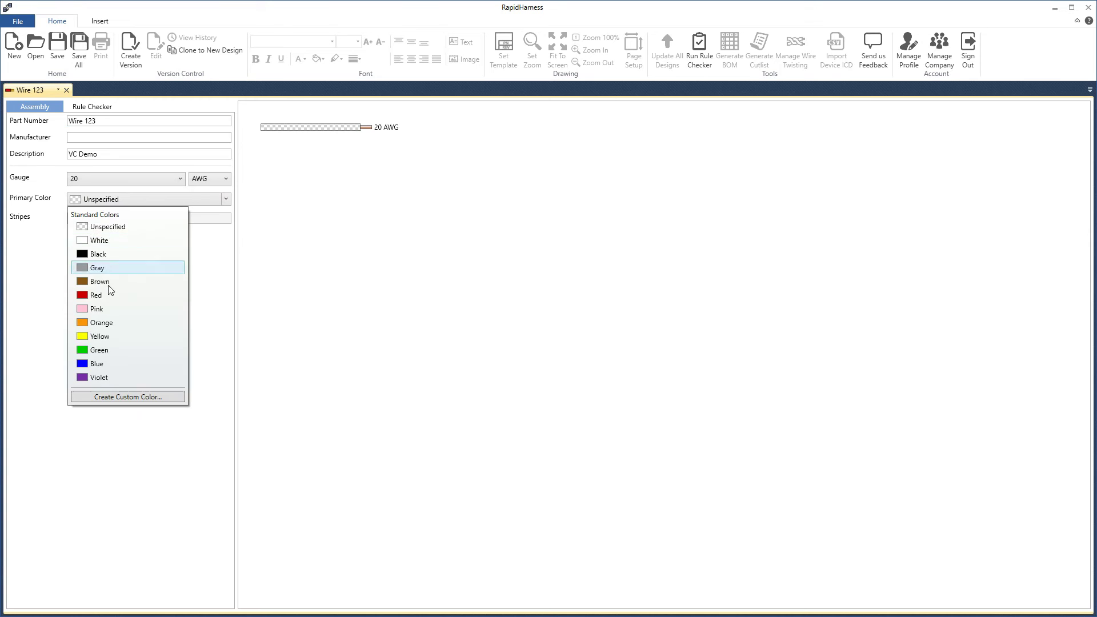
pyautogui.click(107, 310)
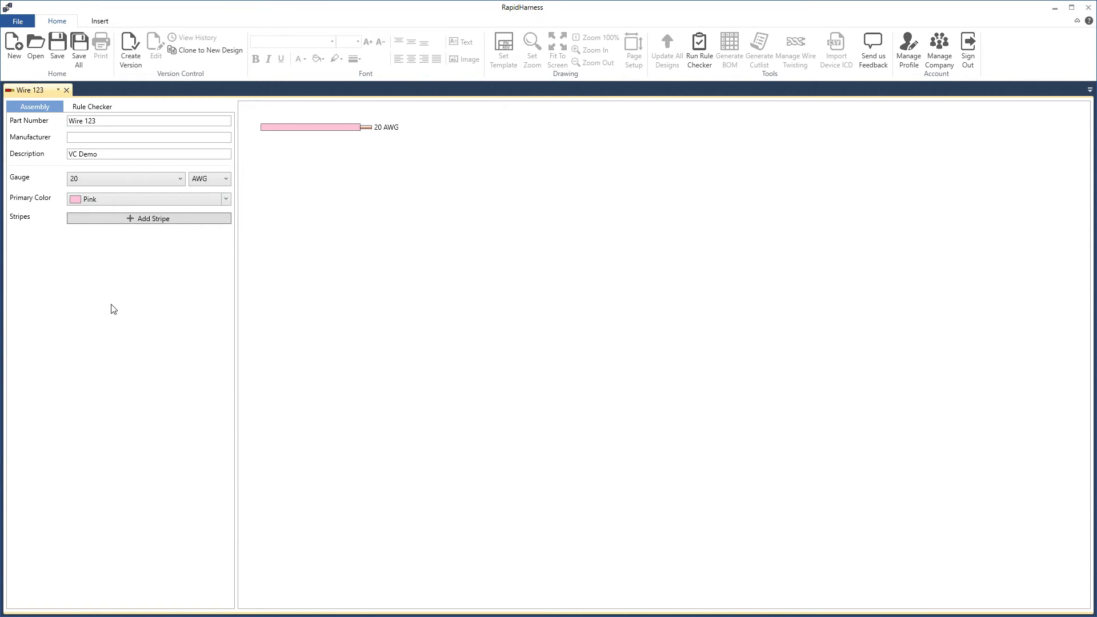
pyautogui.click(50, 53)
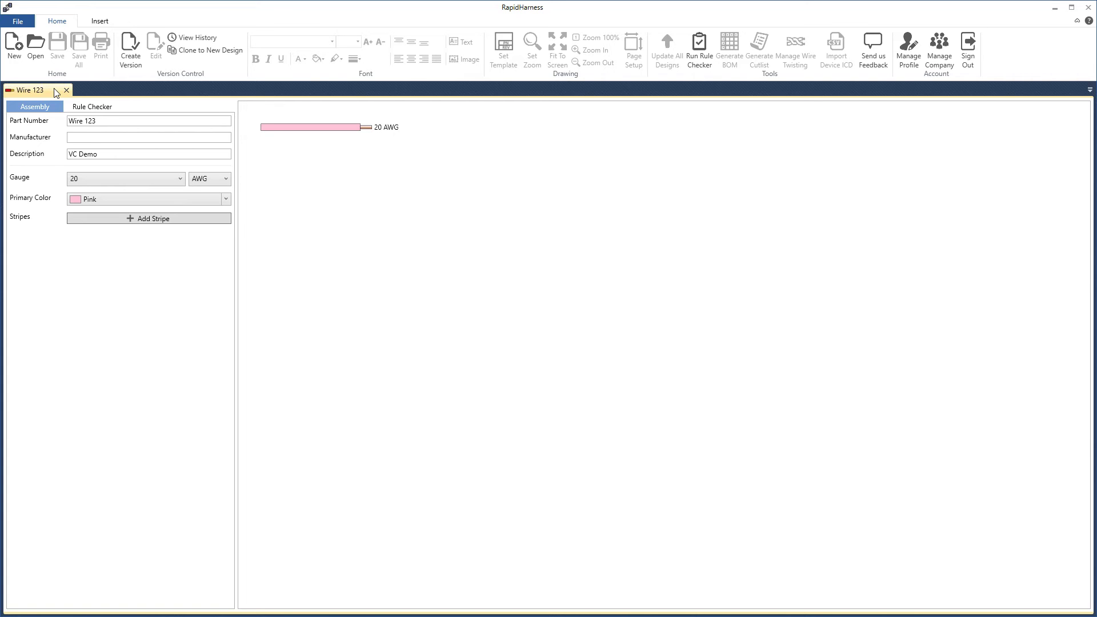
# - Create an immutable version of the Wire 123 design named Initial Release
pyautogui.click(131, 57)
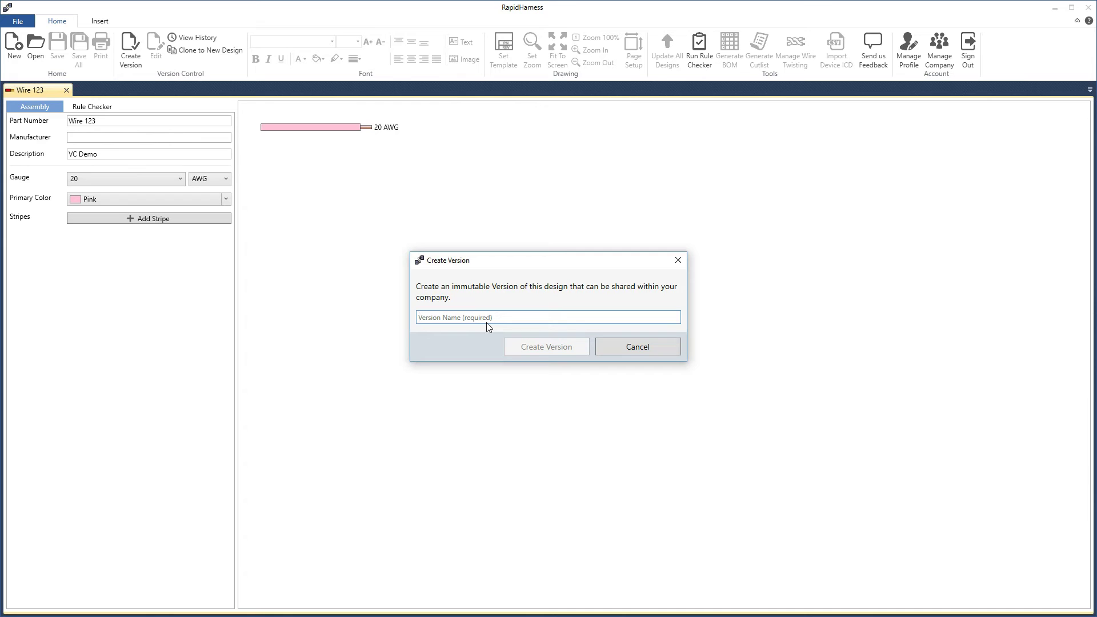
pyautogui.write('Initial Release')
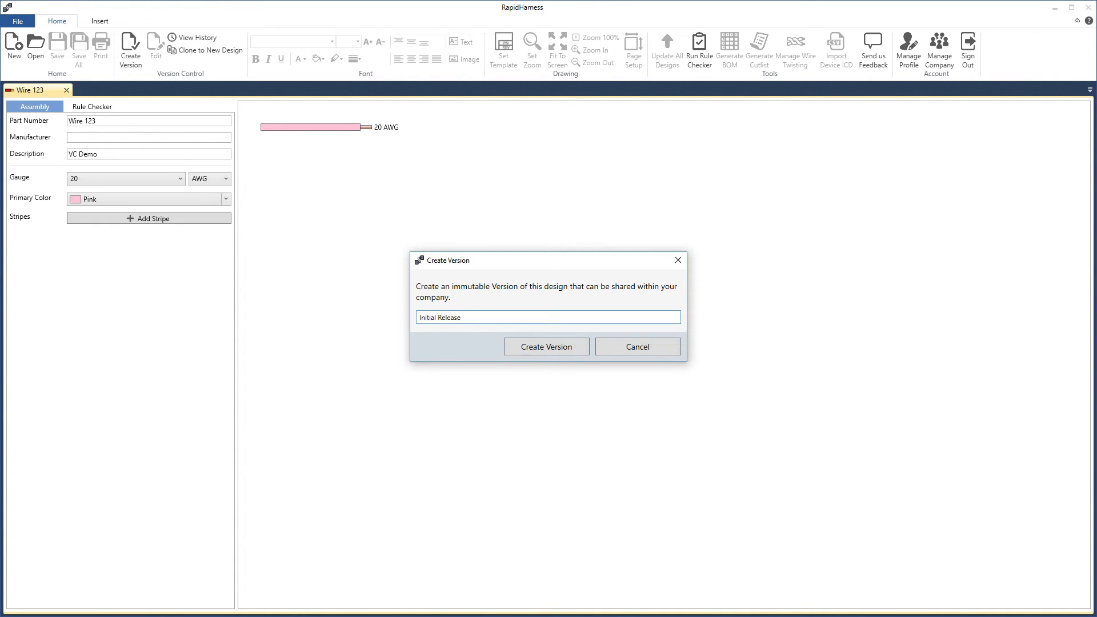
pyautogui.click(555, 342)
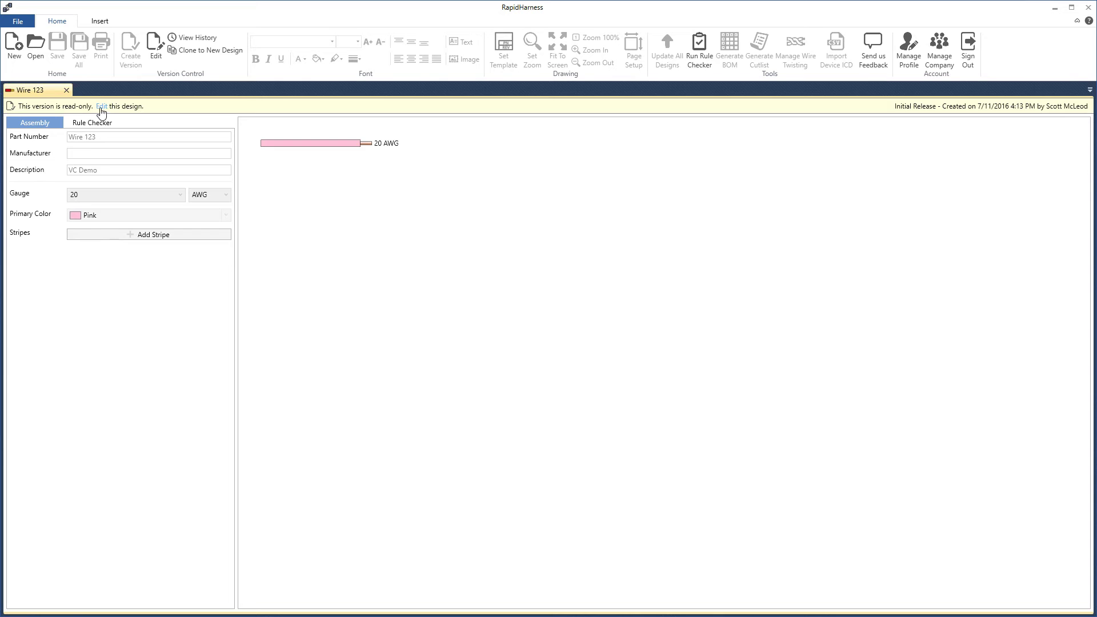
# - Make an editable copy of Wire 123, compare it with the read-only version, and set the copy's primary color to Red
pyautogui.click(154, 51)
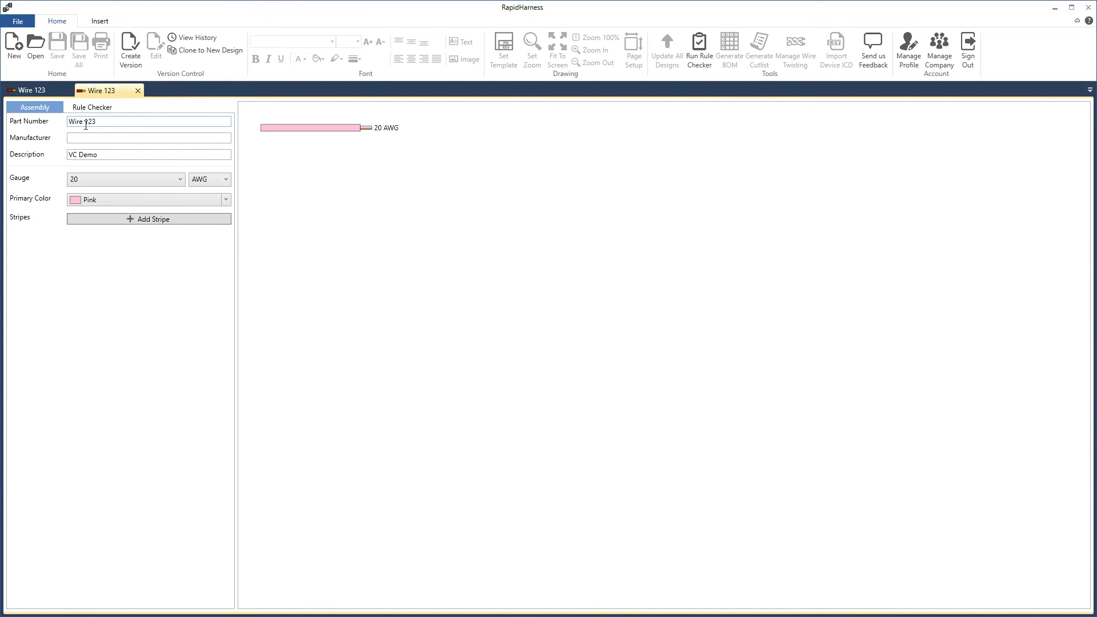
pyautogui.click(44, 91)
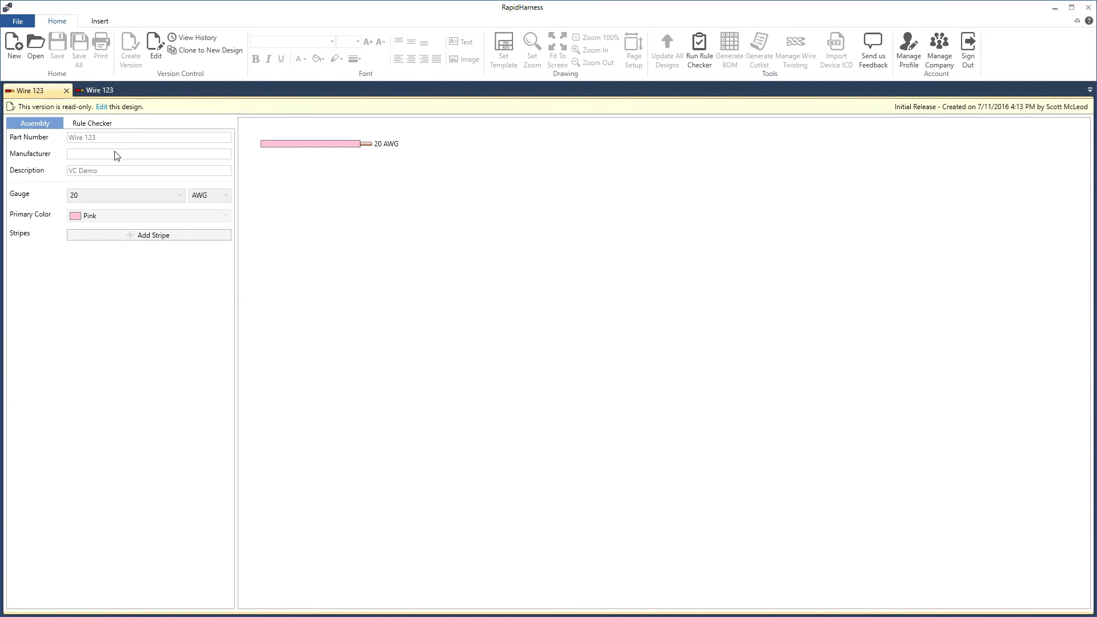
pyautogui.click(102, 93)
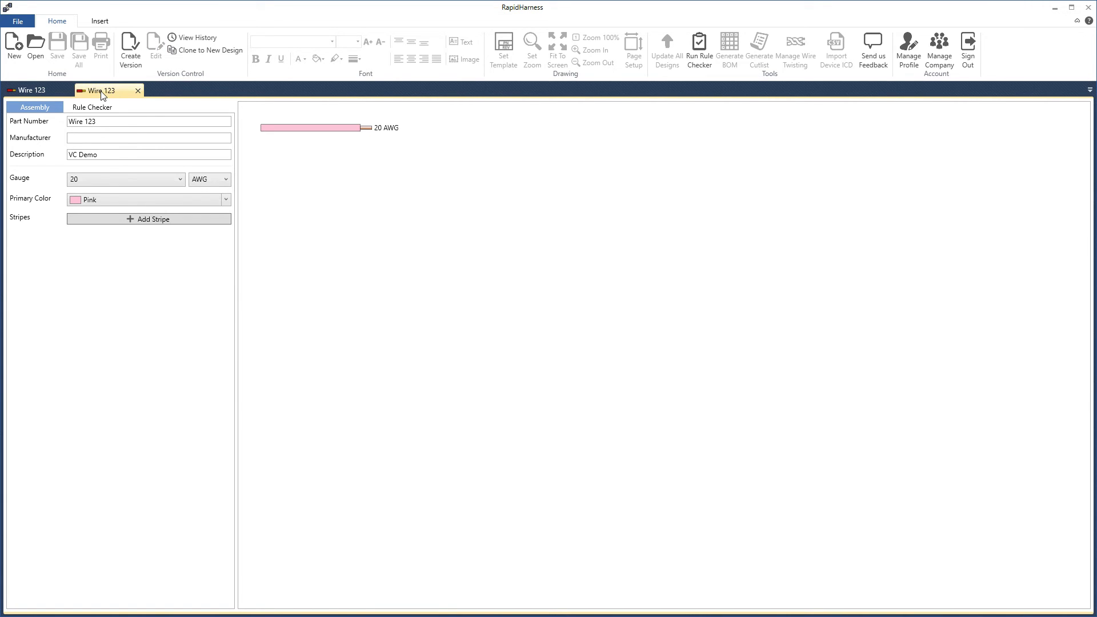
pyautogui.click(98, 199)
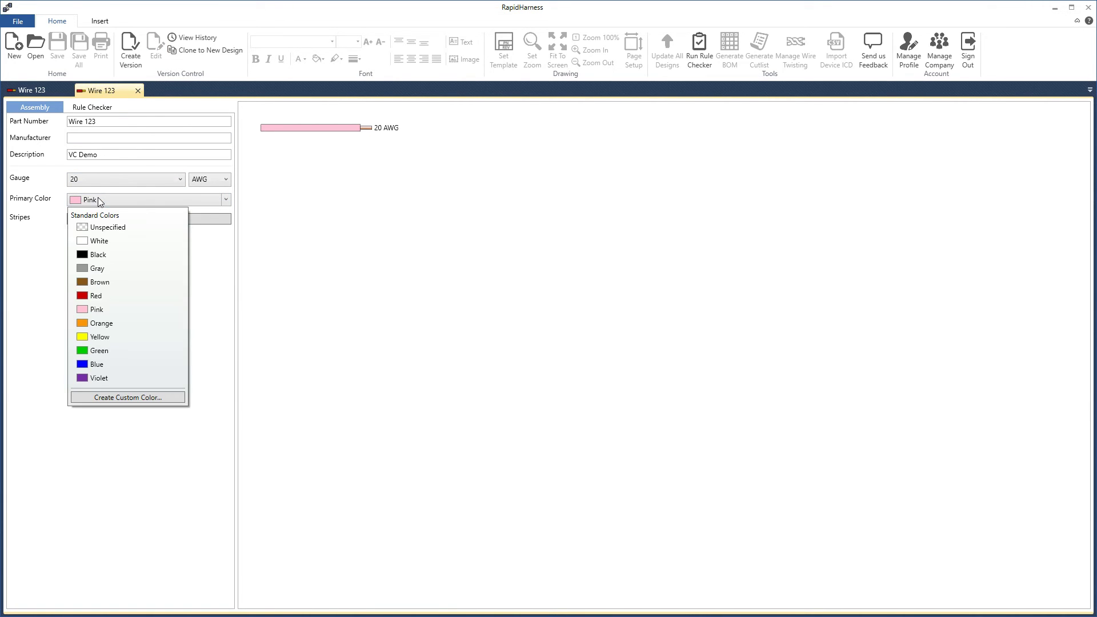
pyautogui.click(107, 297)
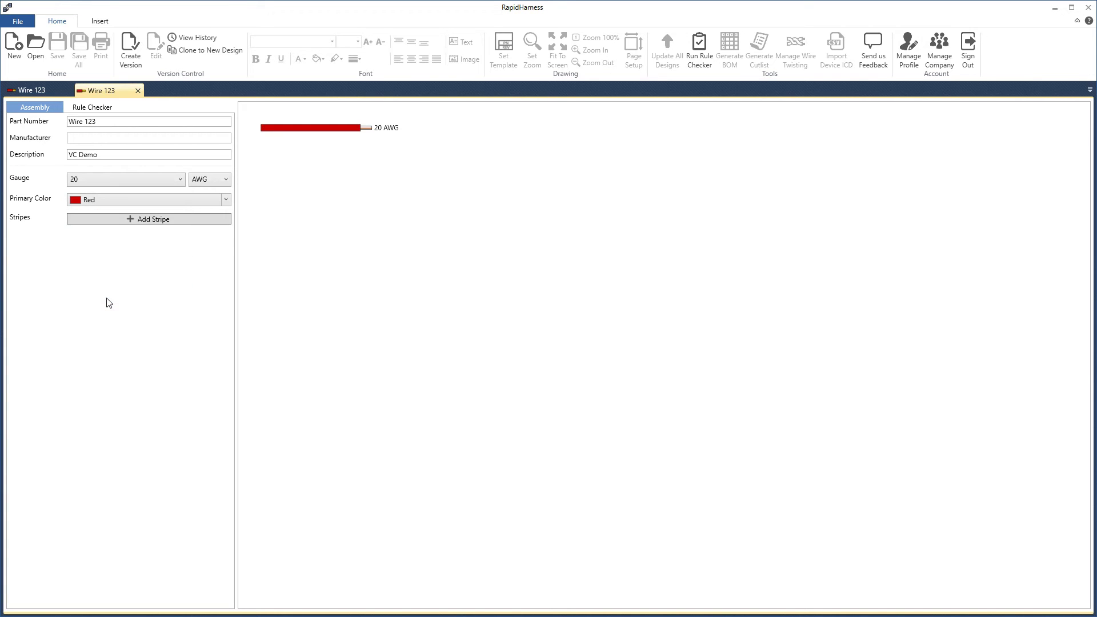
# - Create a version of the edited Wire 123 design named Updated to Red
pyautogui.click(129, 57)
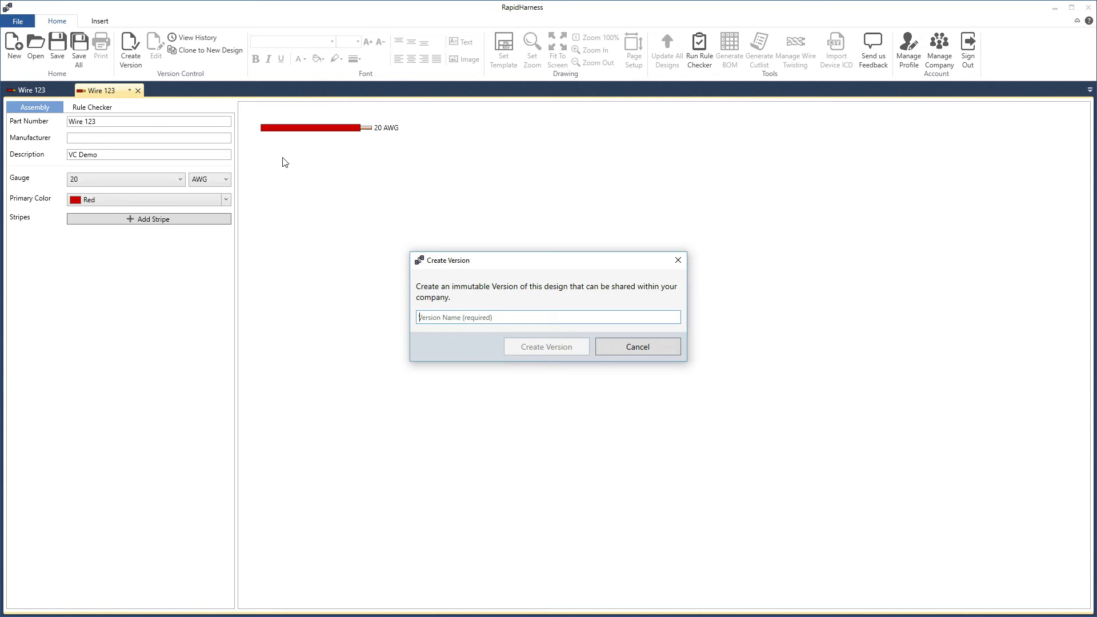
pyautogui.write('Updat')
pyautogui.press('BackSpace')
pyautogui.press('BackSpace')
pyautogui.press('BackSpace')
pyautogui.write('dated to Red')
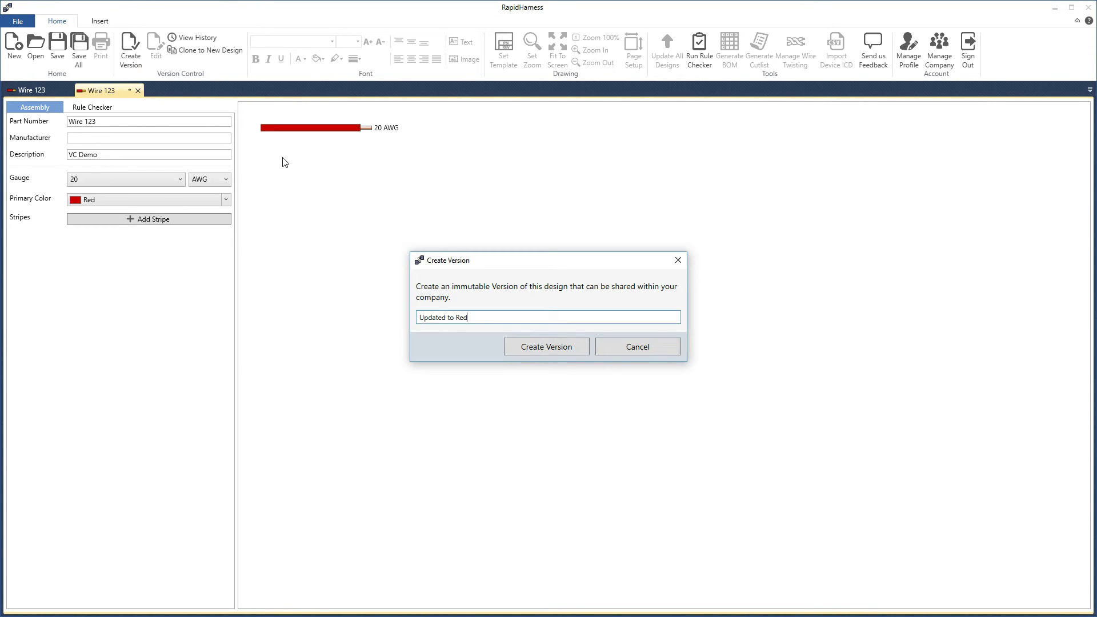
pyautogui.click(535, 347)
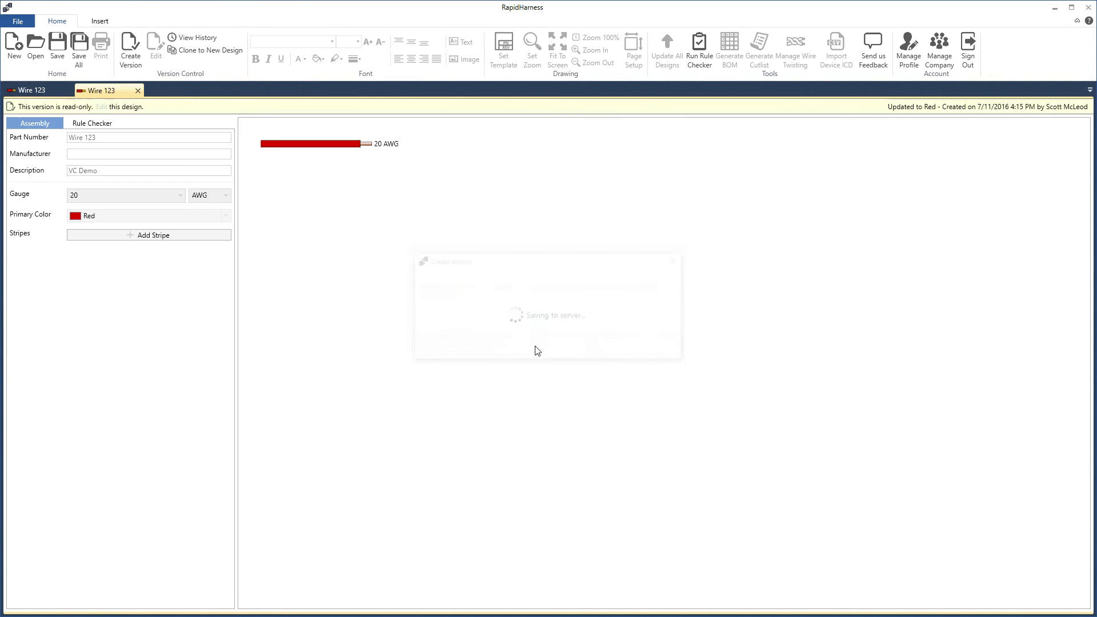
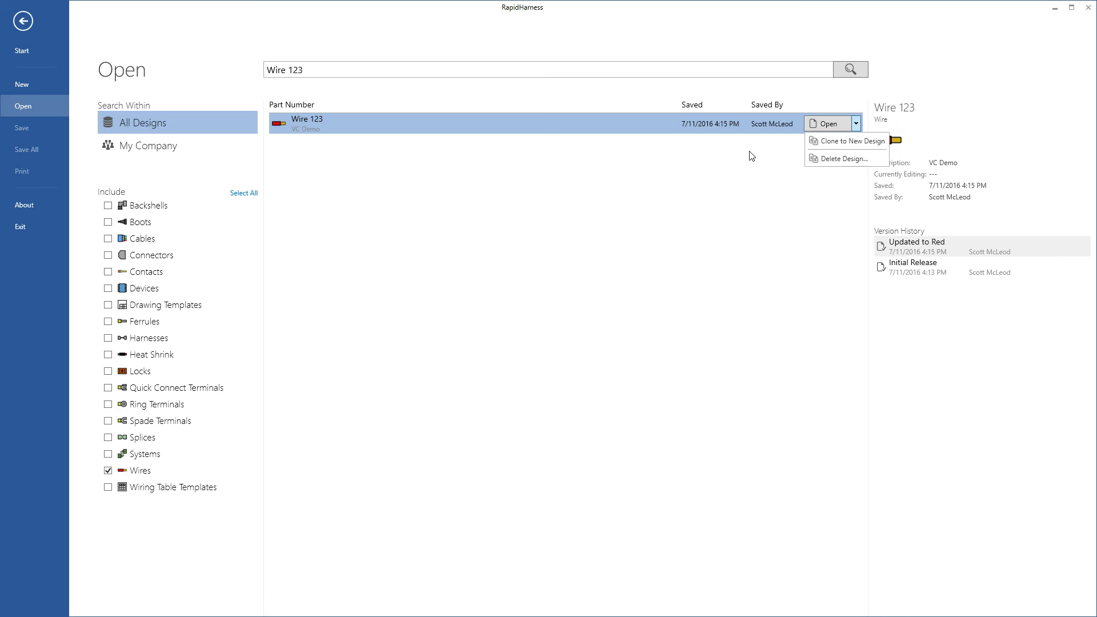
# - Review the version history of Wire 123 and the clone and delete options available for its Initial Release version
pyautogui.click(913, 120)
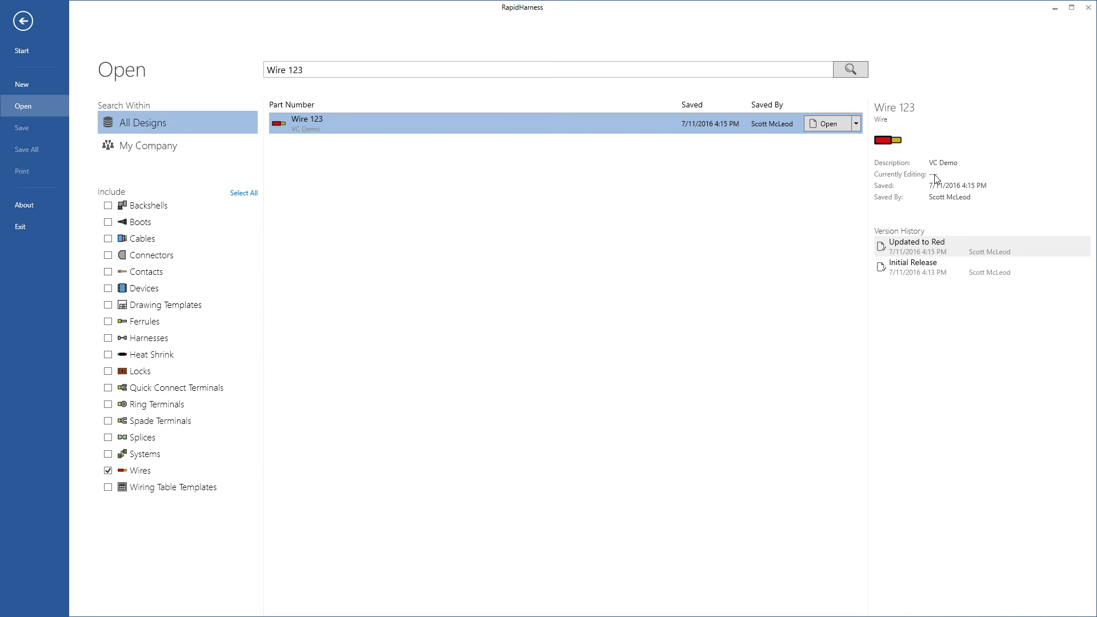
pyautogui.click(921, 233)
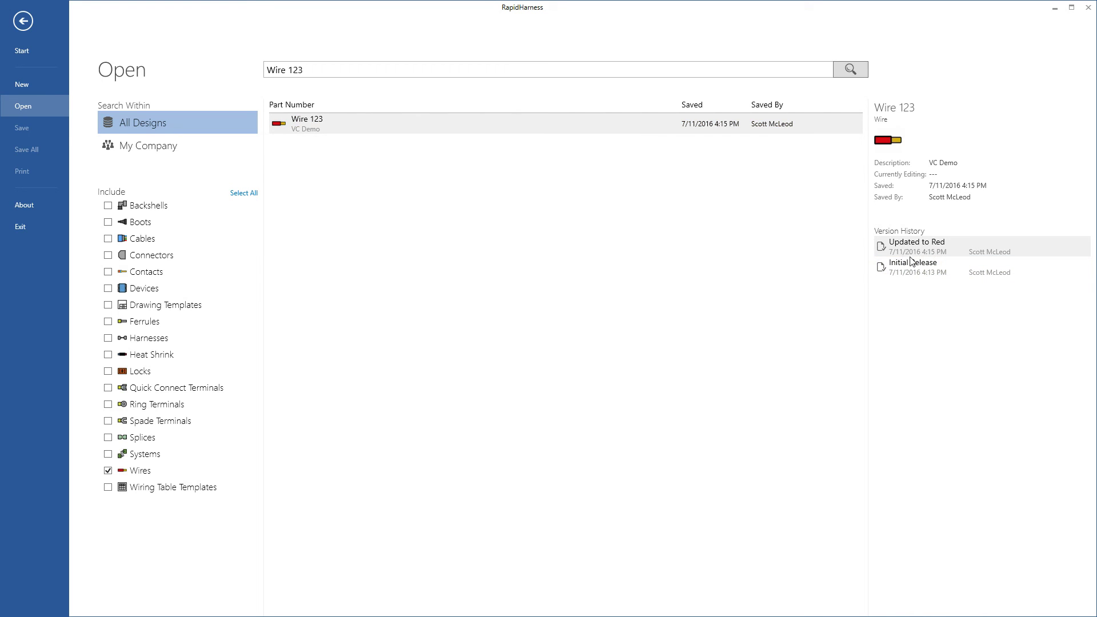
pyautogui.click(945, 267)
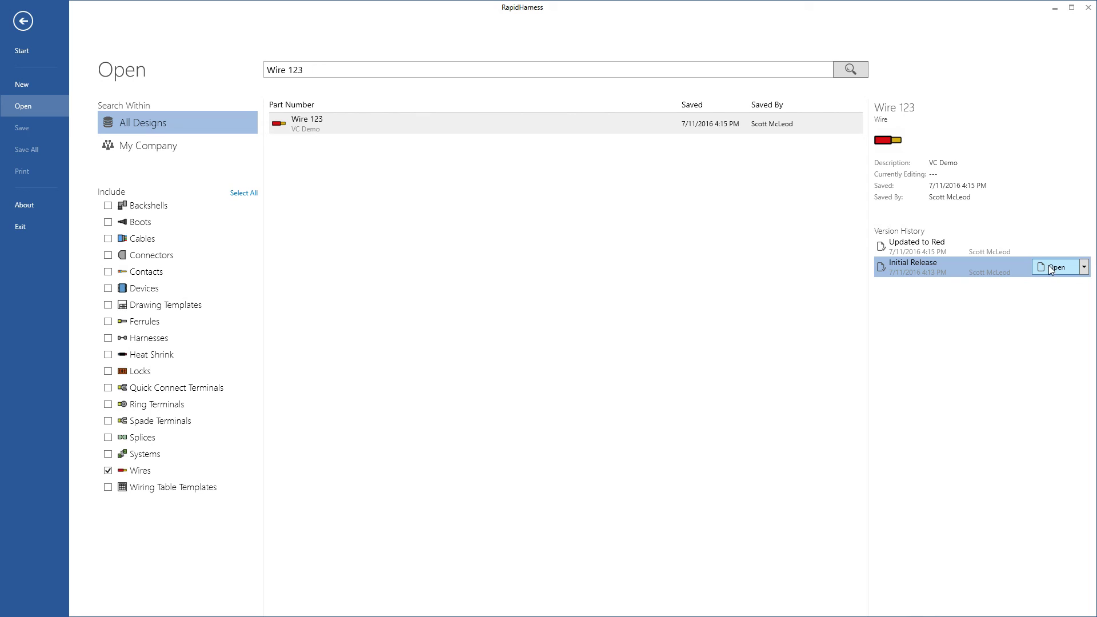
pyautogui.click(1084, 268)
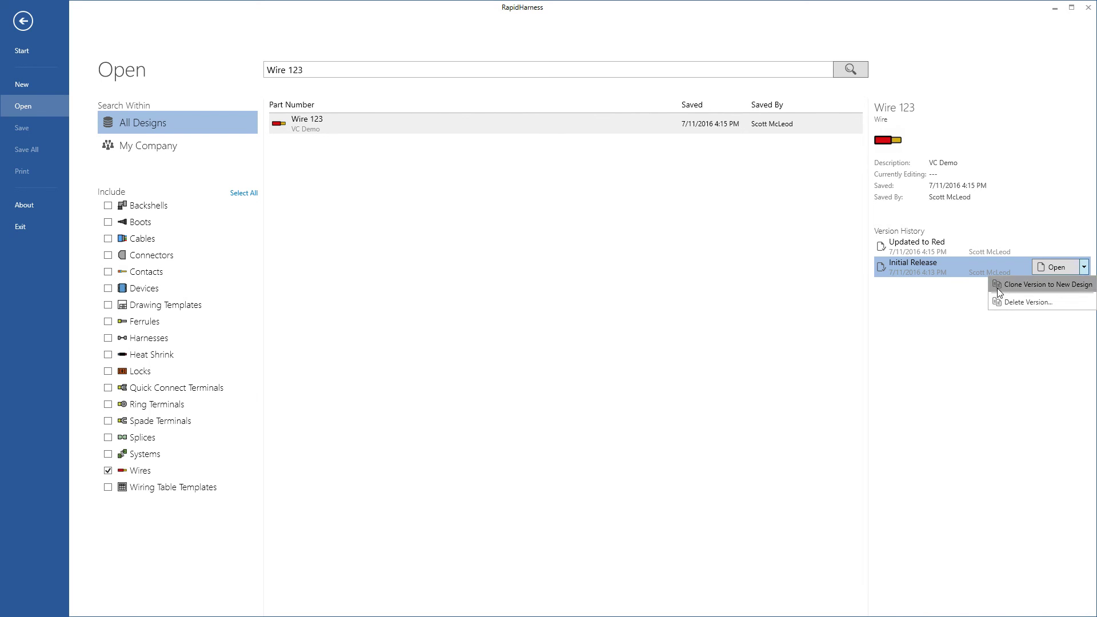
pyautogui.click(957, 277)
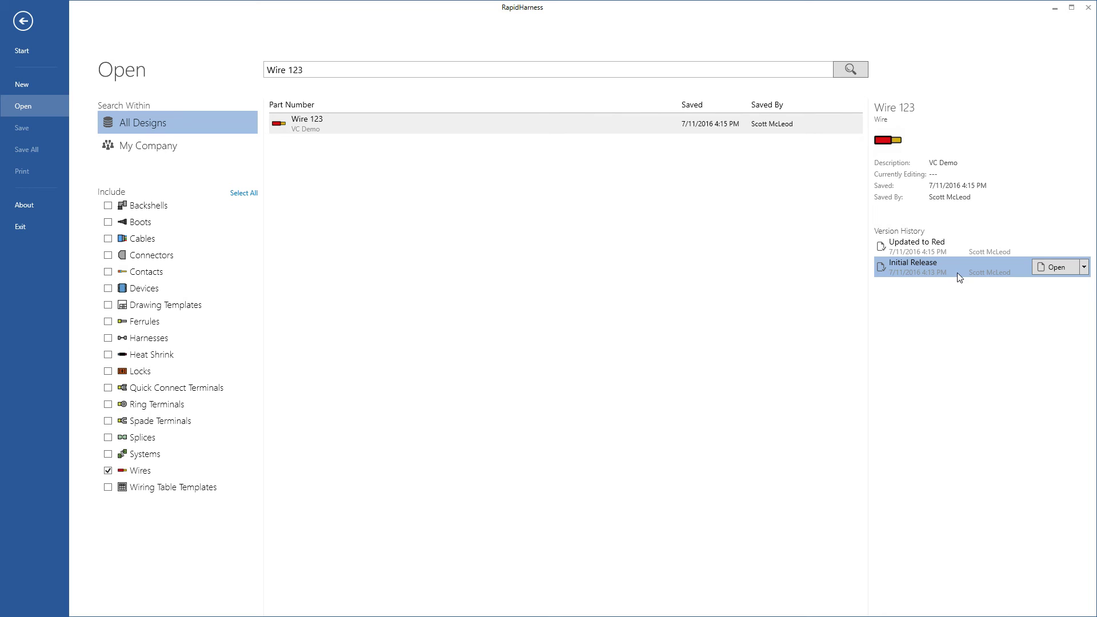
pyautogui.click(936, 242)
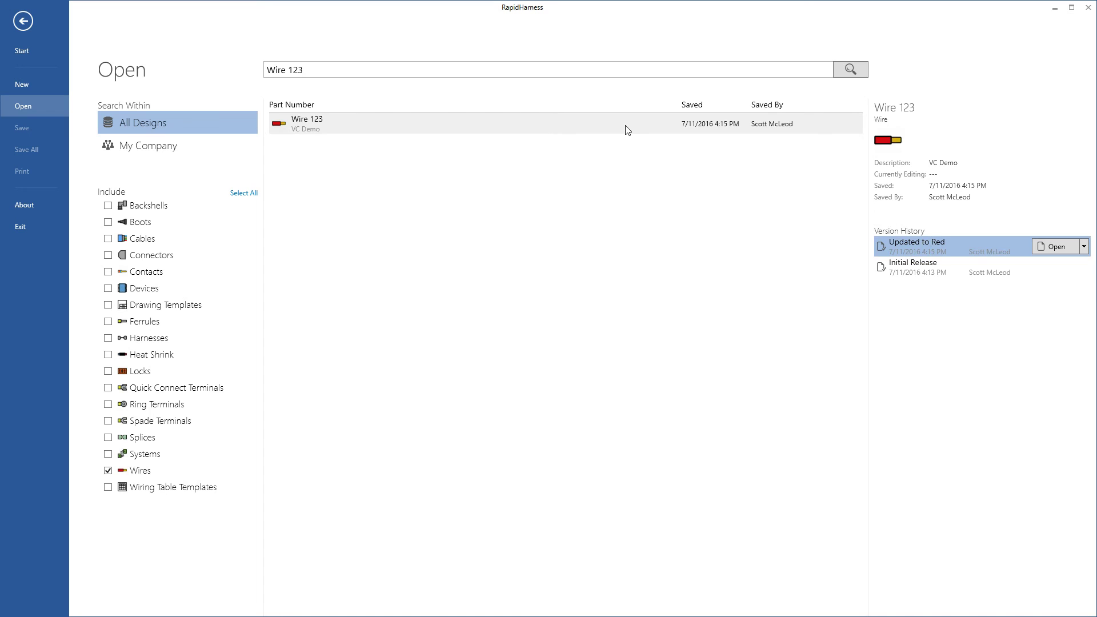
# - Open the latest version of Wire 123 from the design list and make it editable
pyautogui.click(606, 127)
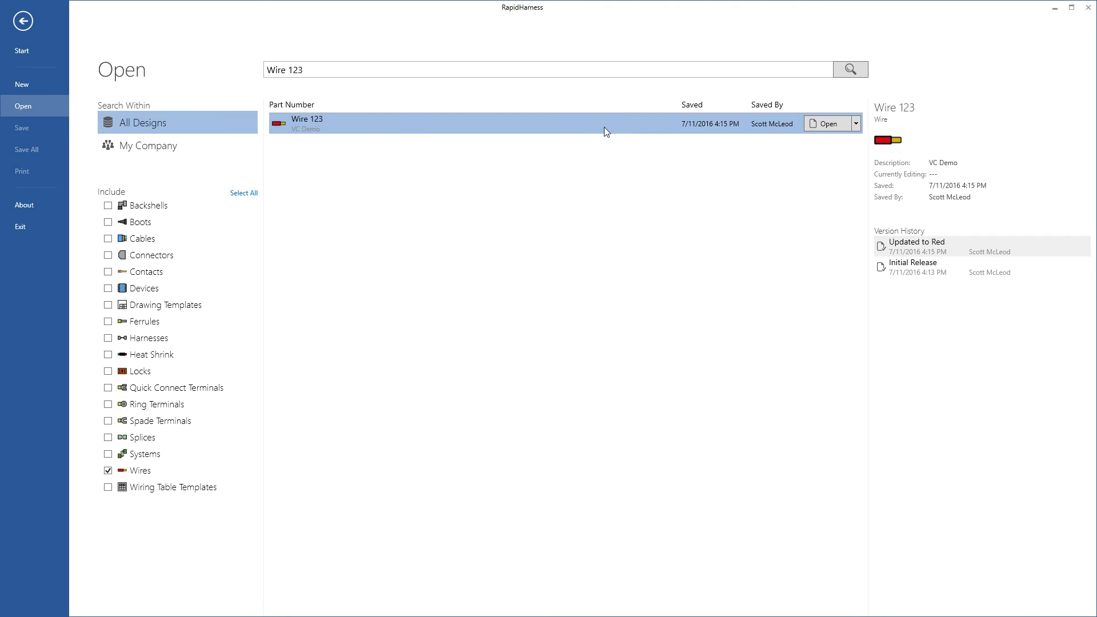
pyautogui.click(827, 124)
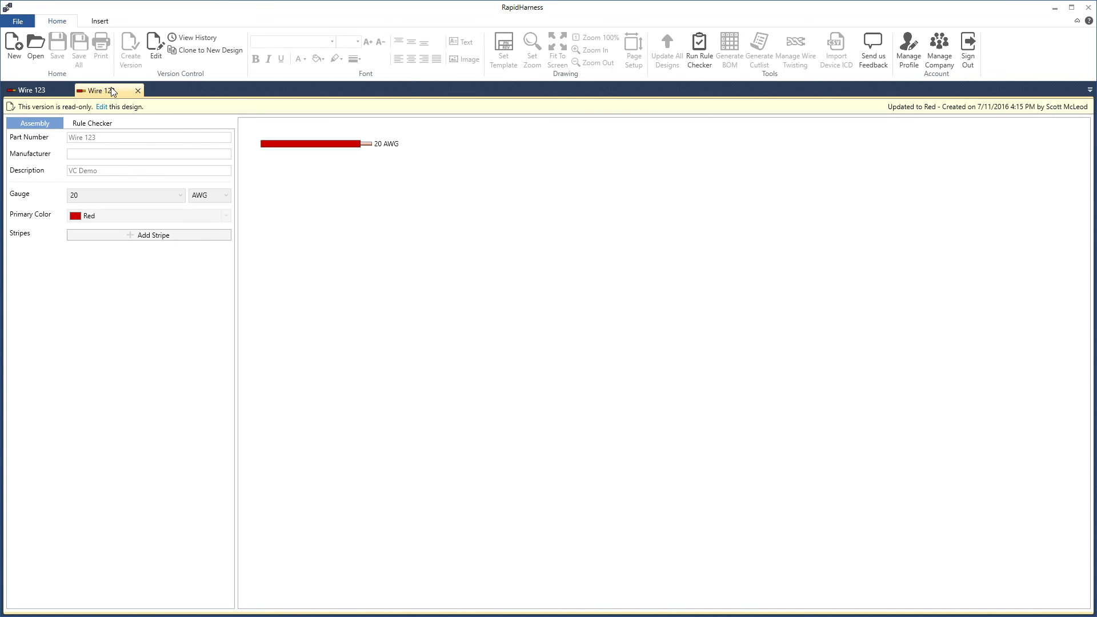
pyautogui.click(155, 62)
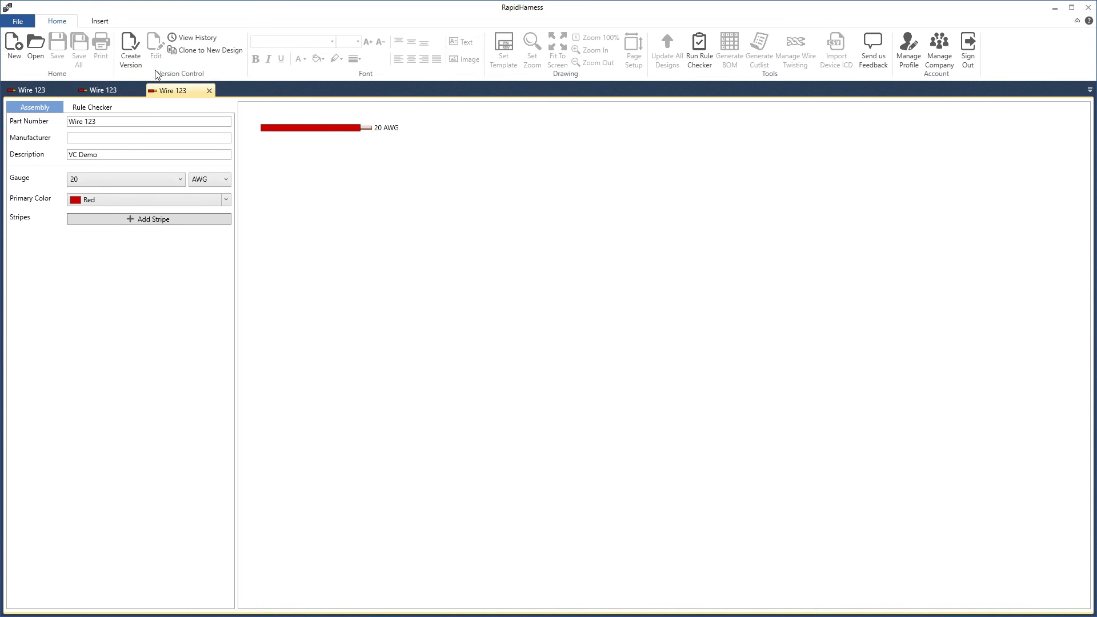
# - View the history of Wire 123 and examine its editable copy alongside the Updated to Red version
pyautogui.click(181, 39)
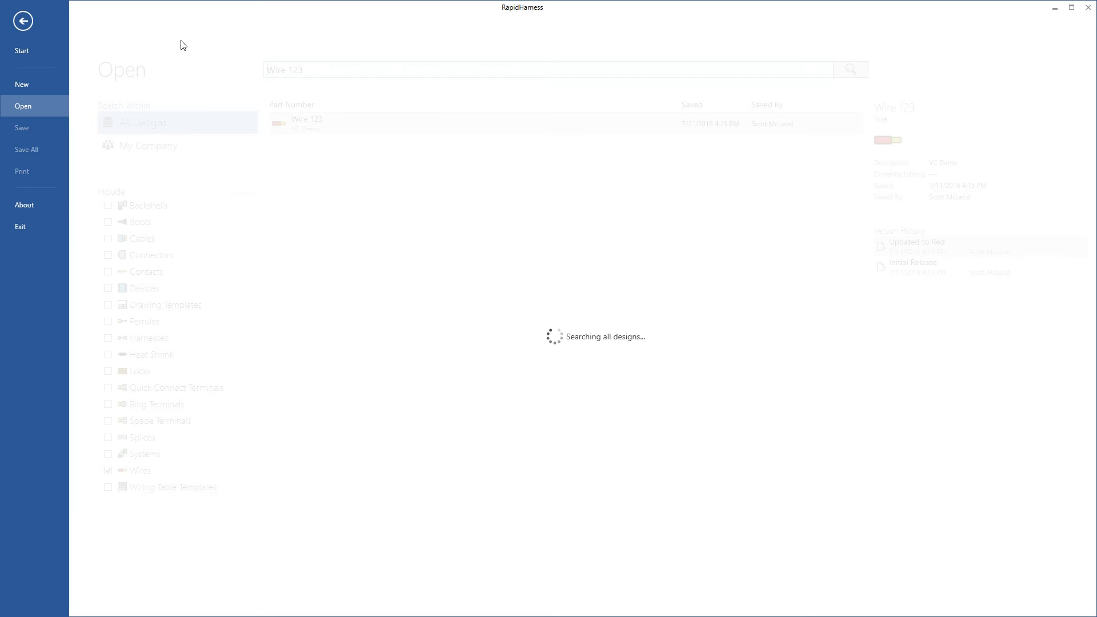
pyautogui.click(365, 130)
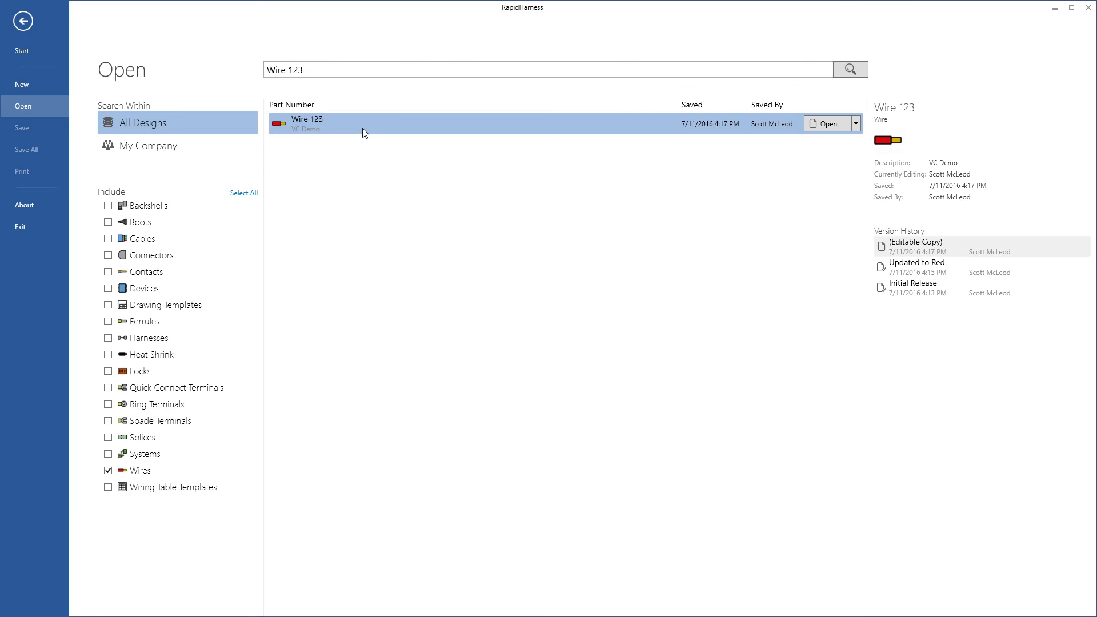
pyautogui.click(914, 251)
pyautogui.click(925, 265)
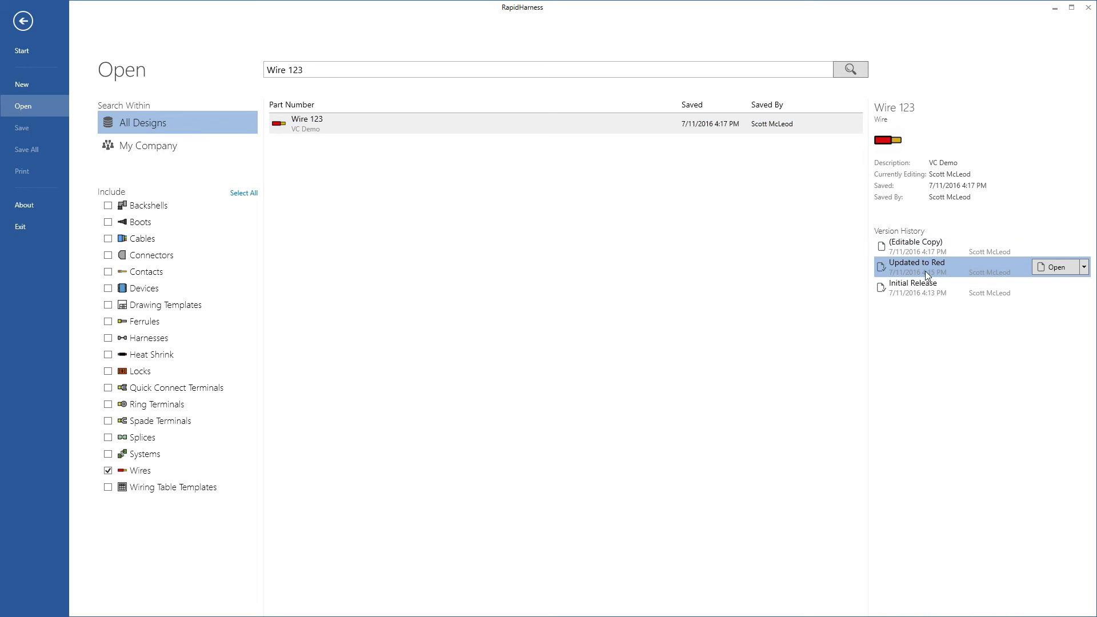
pyautogui.click(959, 250)
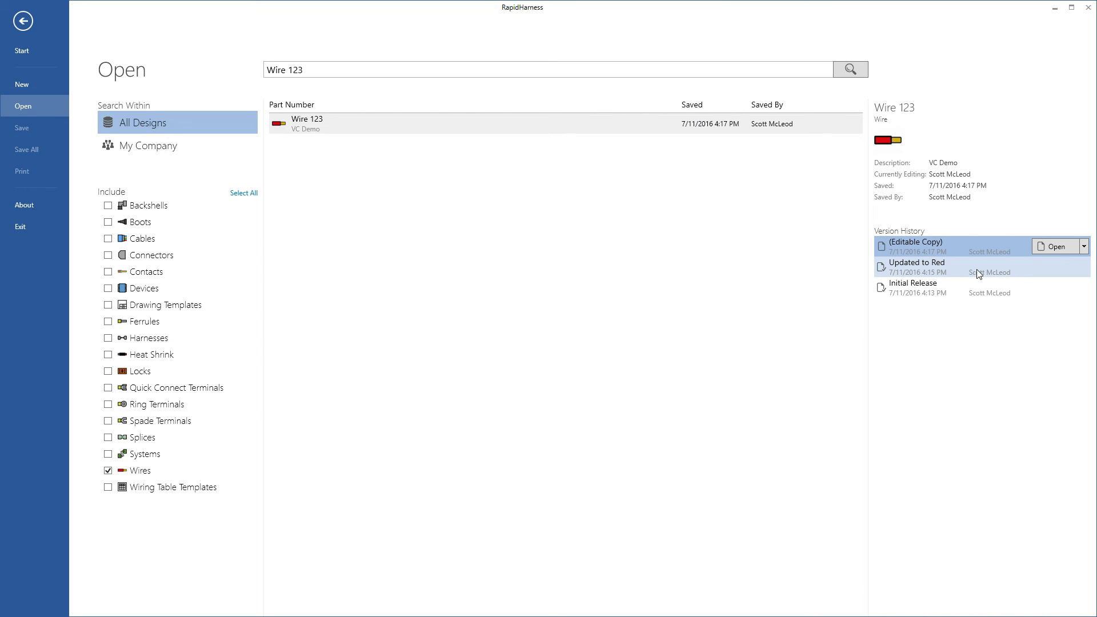
# - Open the recent VC Demo harness design and select the S1 to C3.2 connection in its connections list
pyautogui.click(24, 51)
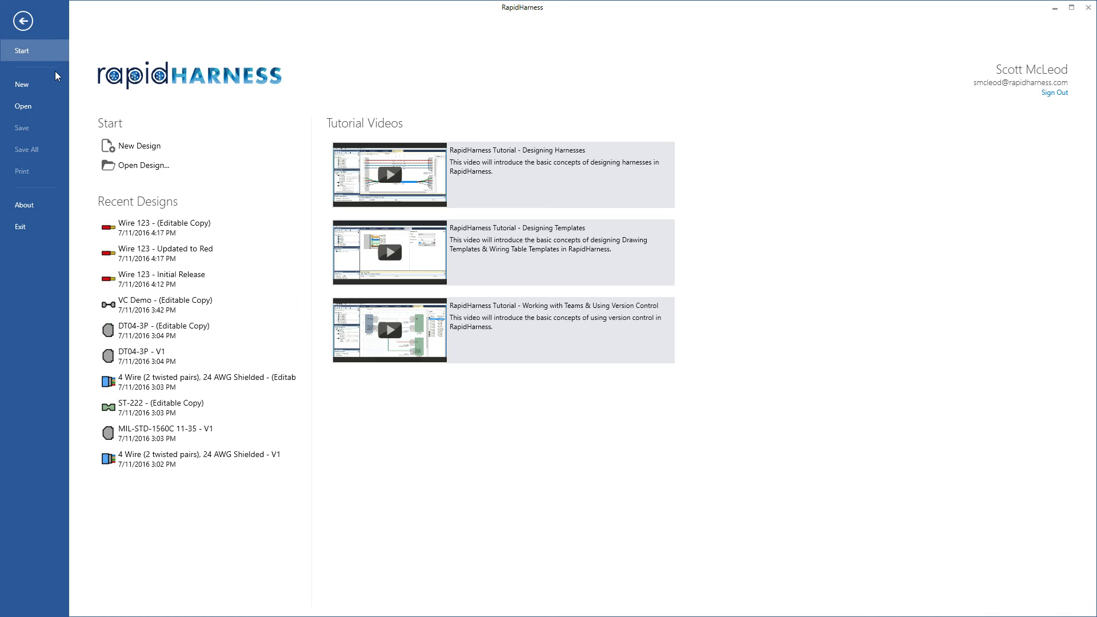
pyautogui.click(175, 305)
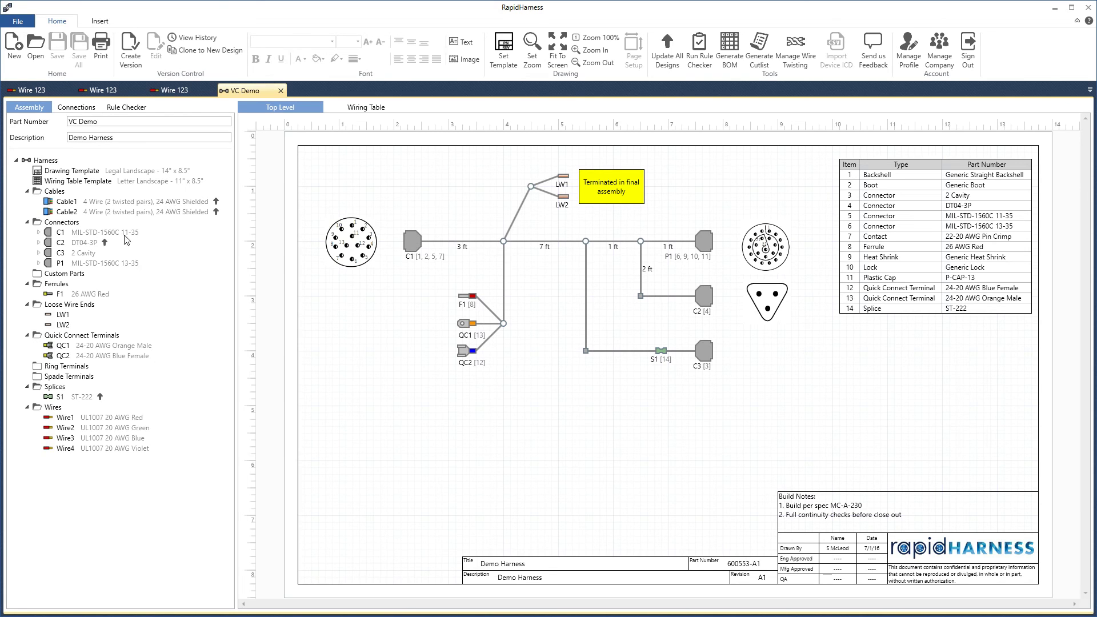
pyautogui.click(71, 108)
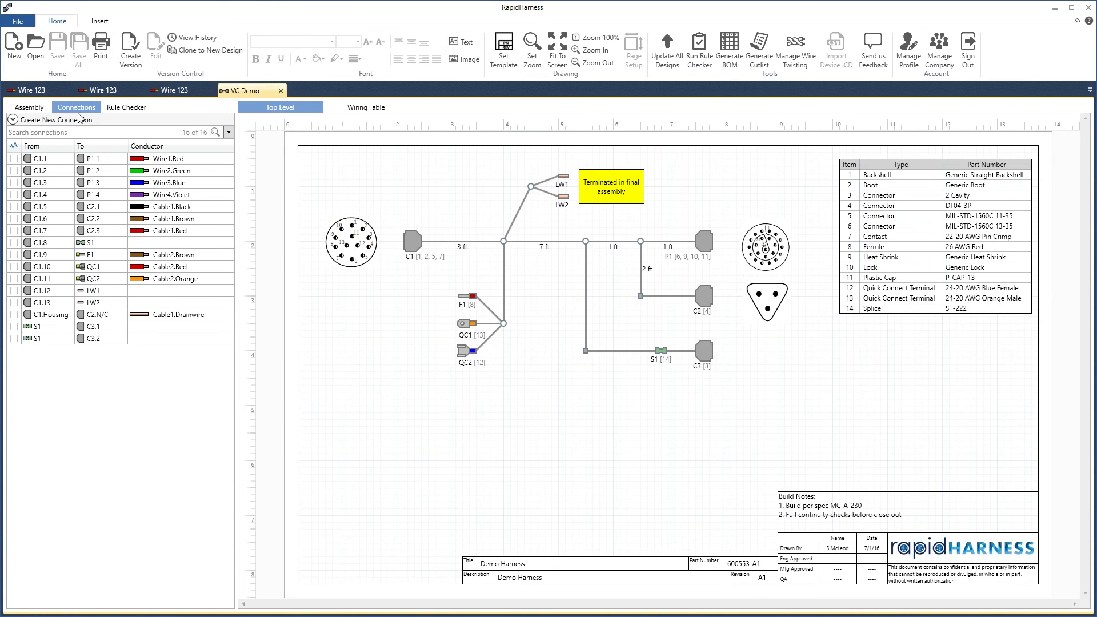
pyautogui.click(116, 339)
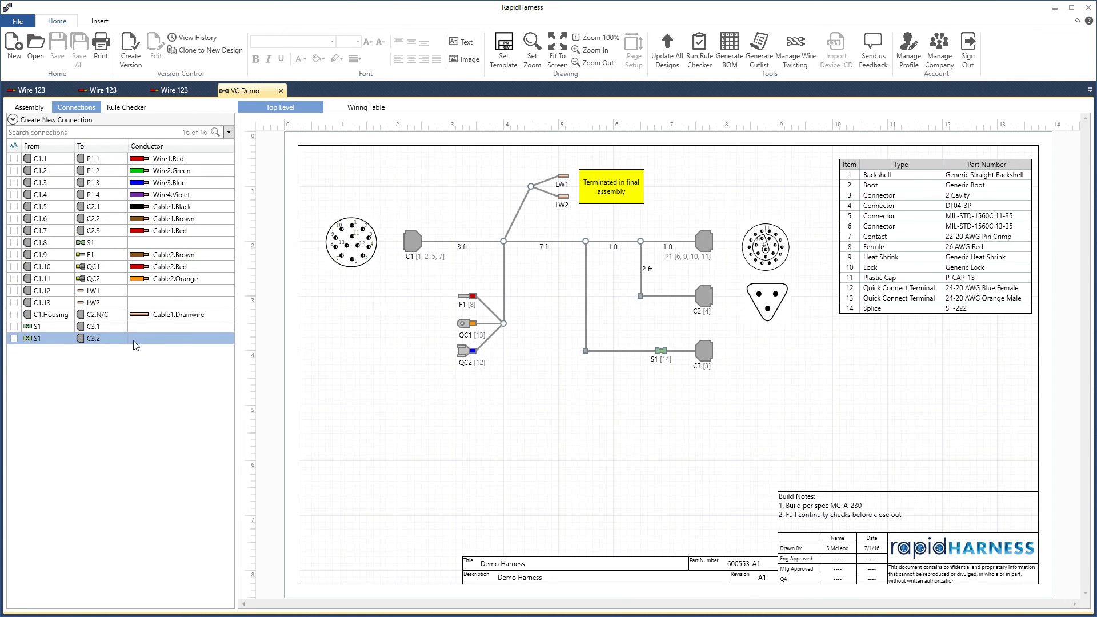
# - Add one Wire 123 to the VC Demo harness, choosing its Initial Release version from the version history
pyautogui.click(100, 22)
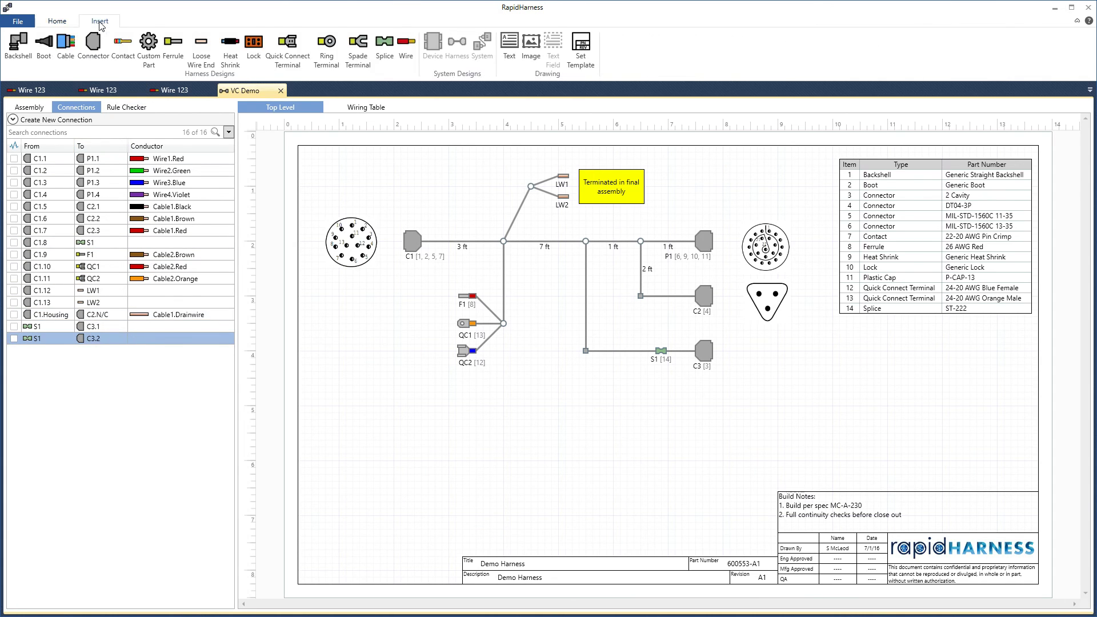
pyautogui.click(411, 50)
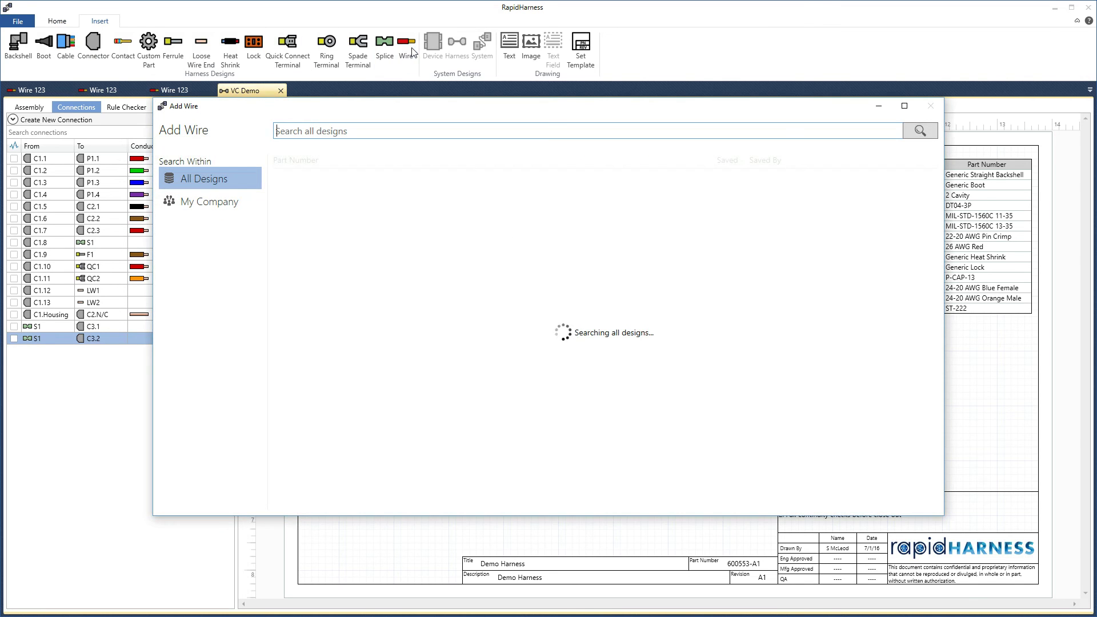
pyautogui.click(314, 180)
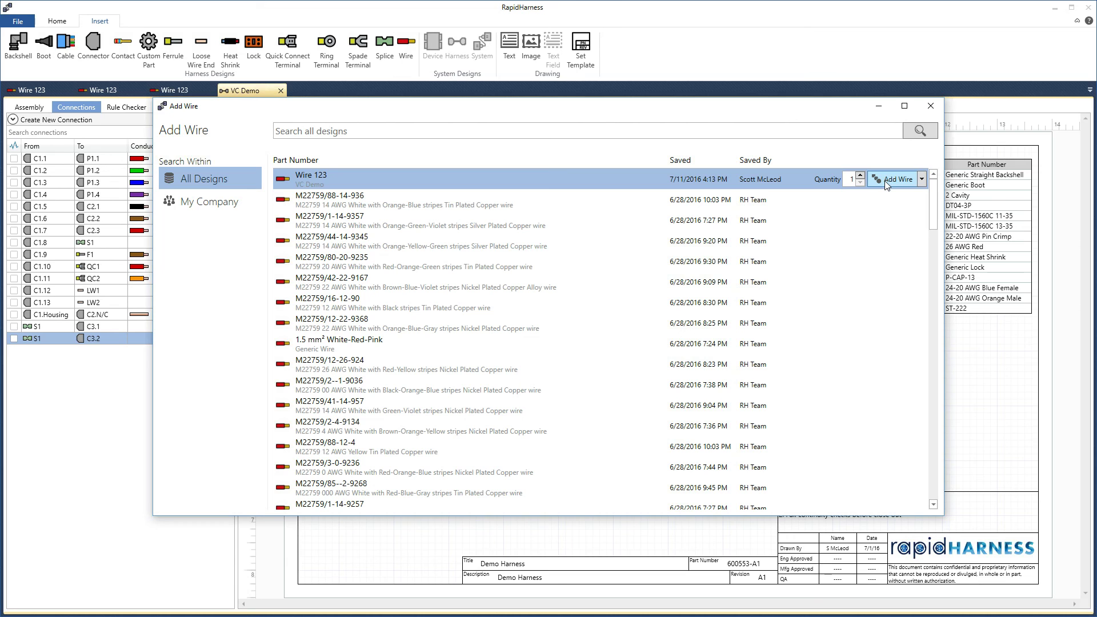
pyautogui.click(922, 180)
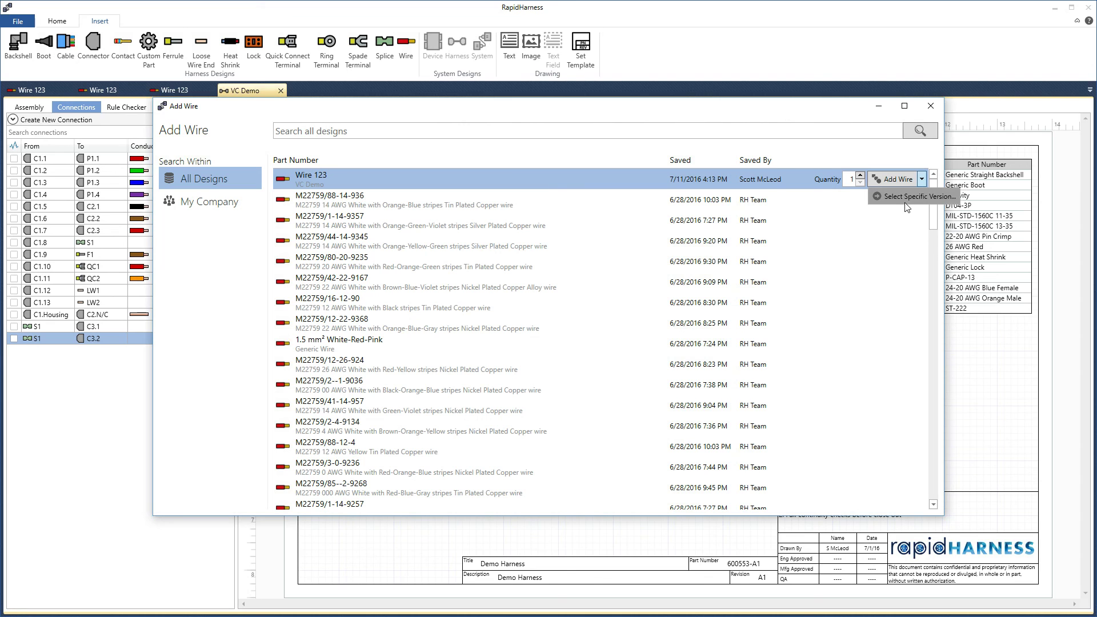
pyautogui.click(913, 198)
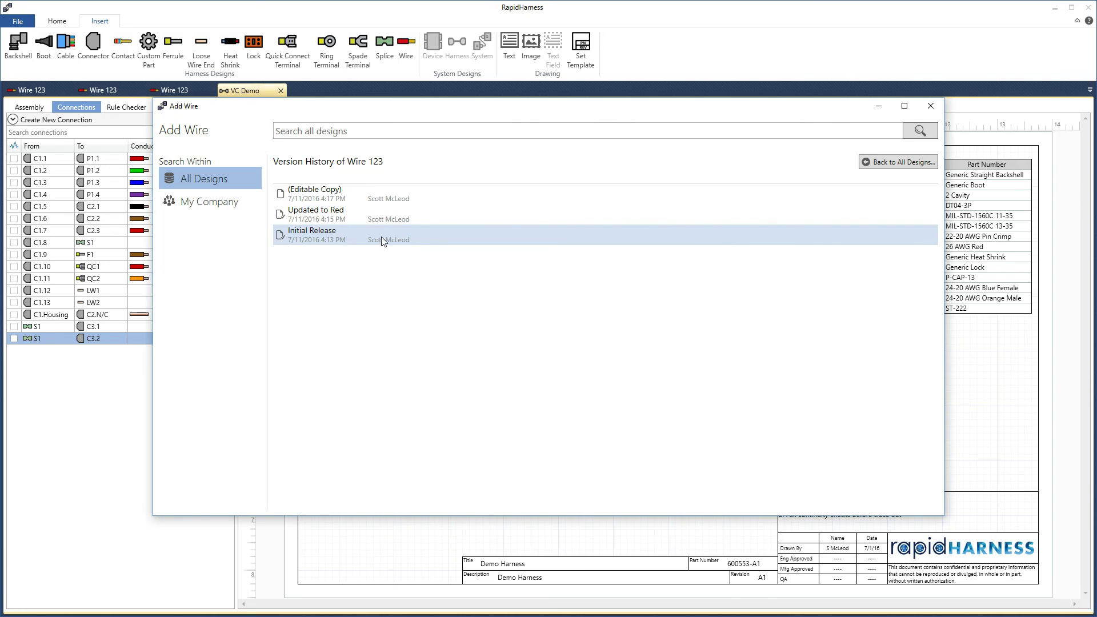
pyautogui.click(300, 235)
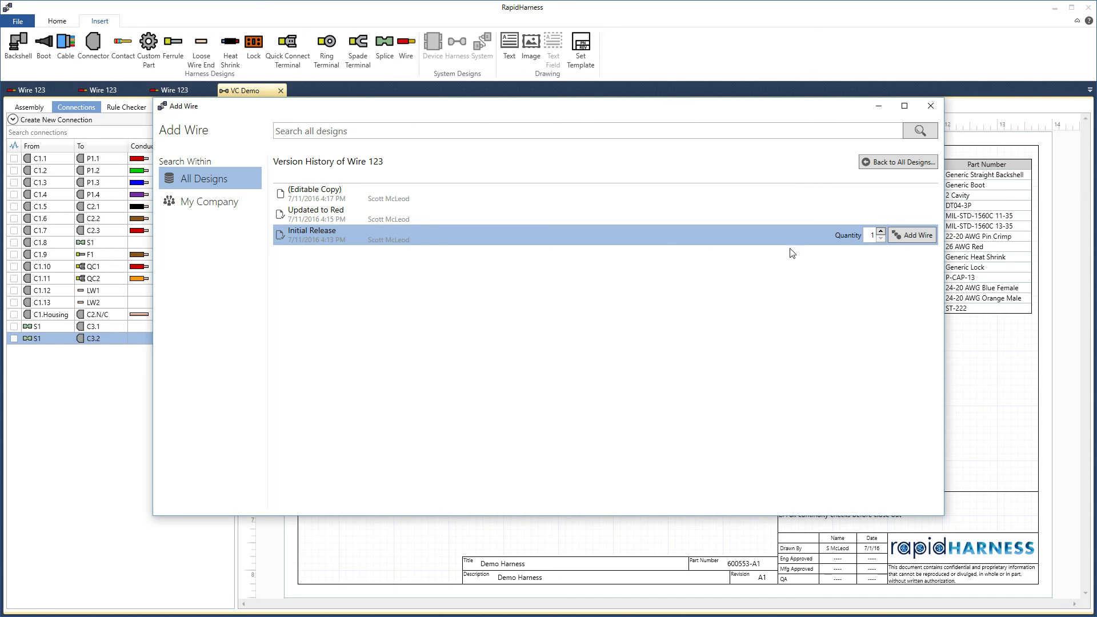
pyautogui.click(901, 235)
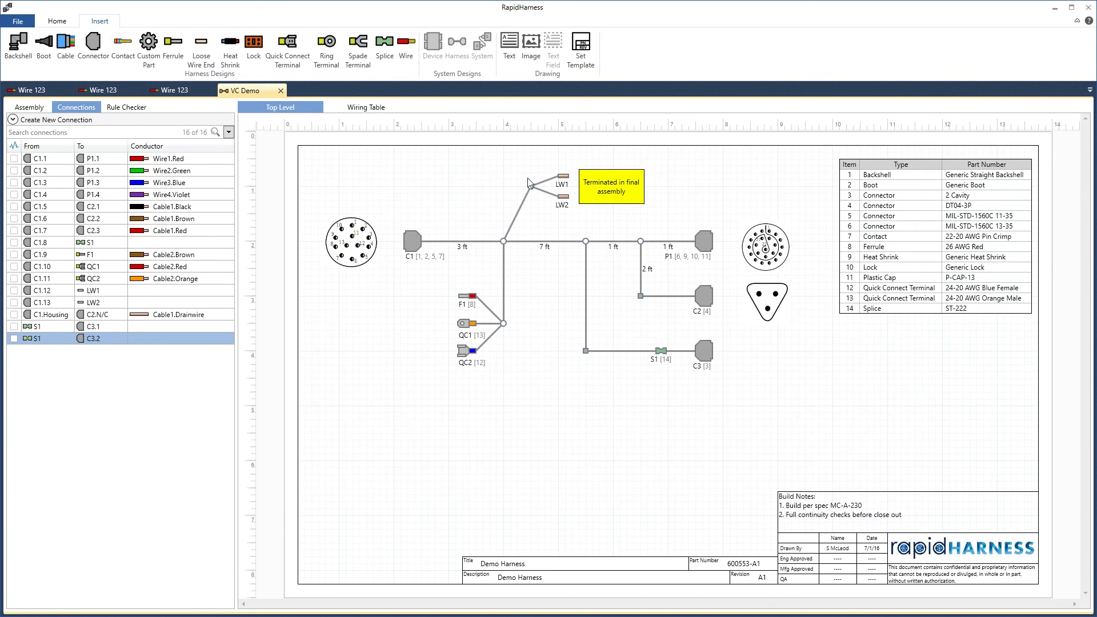
# - Assign Wire5.Pink as the conductor of the S1 to C3.2 connection and save the change
pyautogui.doubleClick(110, 338)
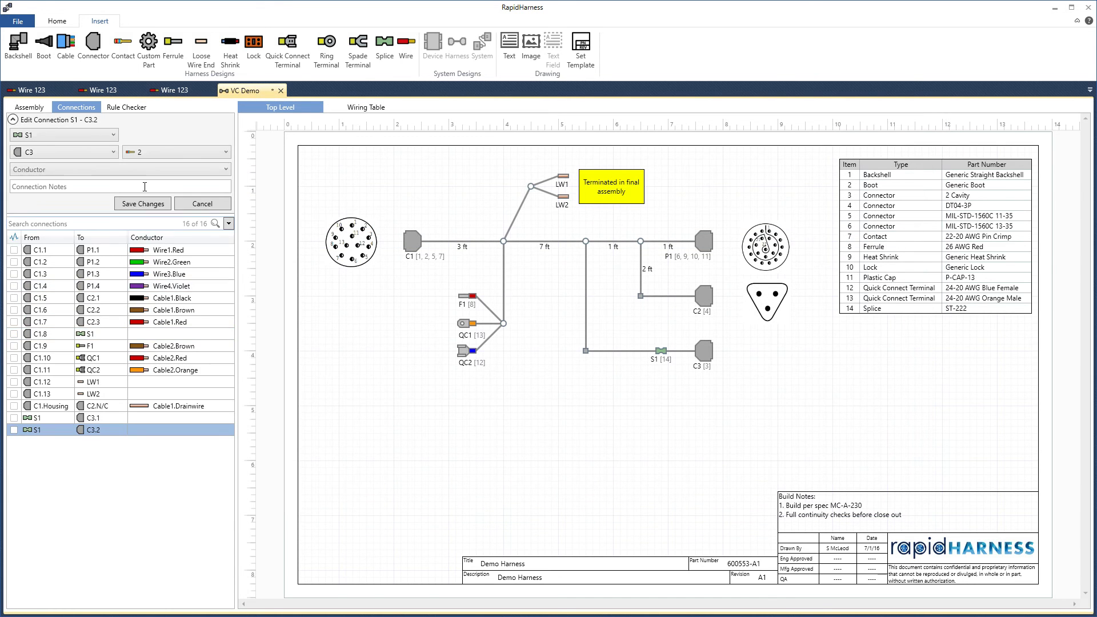
pyautogui.click(136, 169)
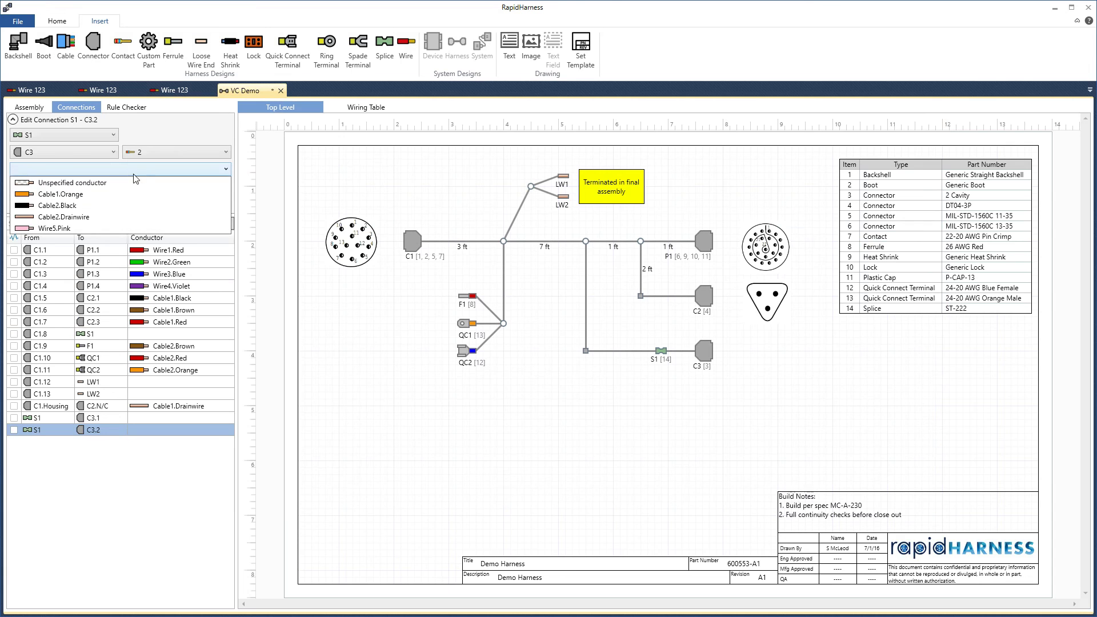
pyautogui.click(98, 228)
pyautogui.click(146, 221)
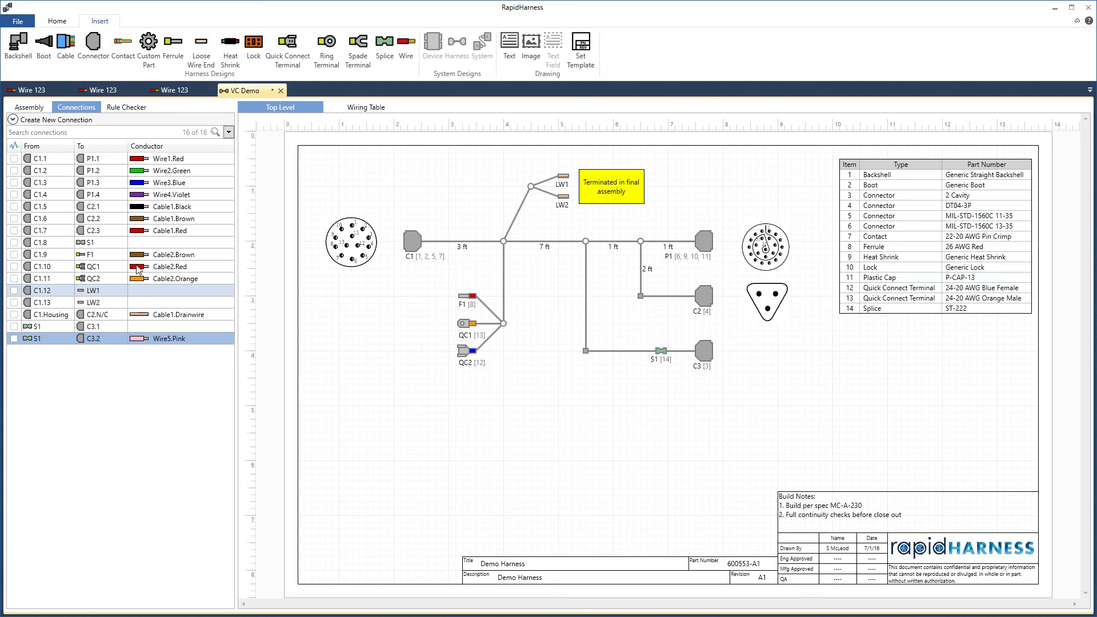
# - Update Wire5 in the harness assembly to its latest design version and check its conductor in the connections list and wiring table
pyautogui.click(17, 111)
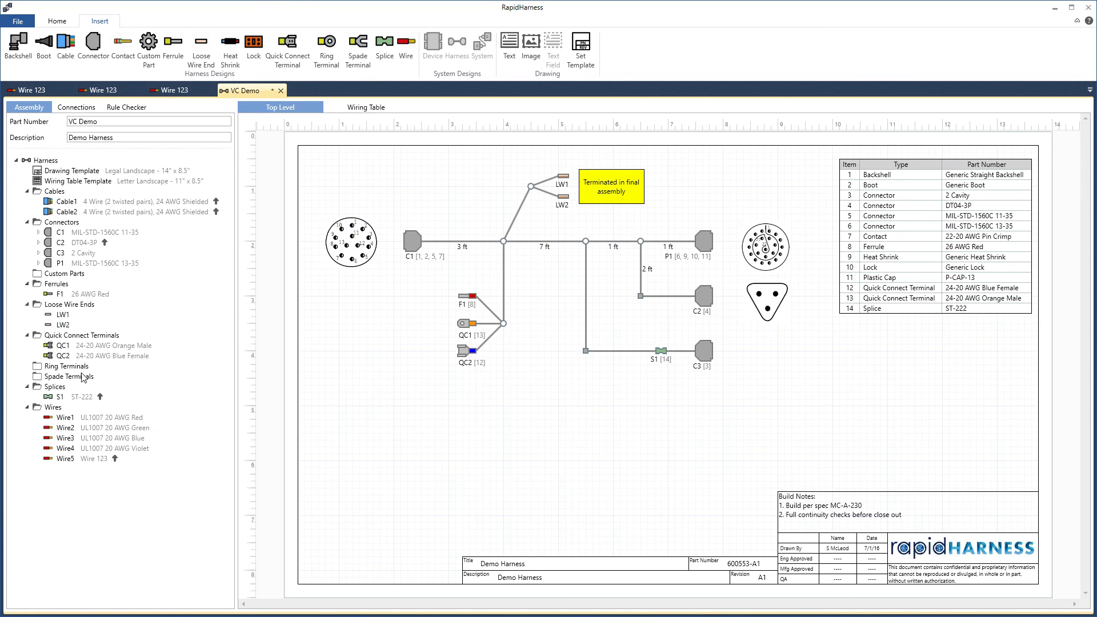
pyautogui.click(79, 462)
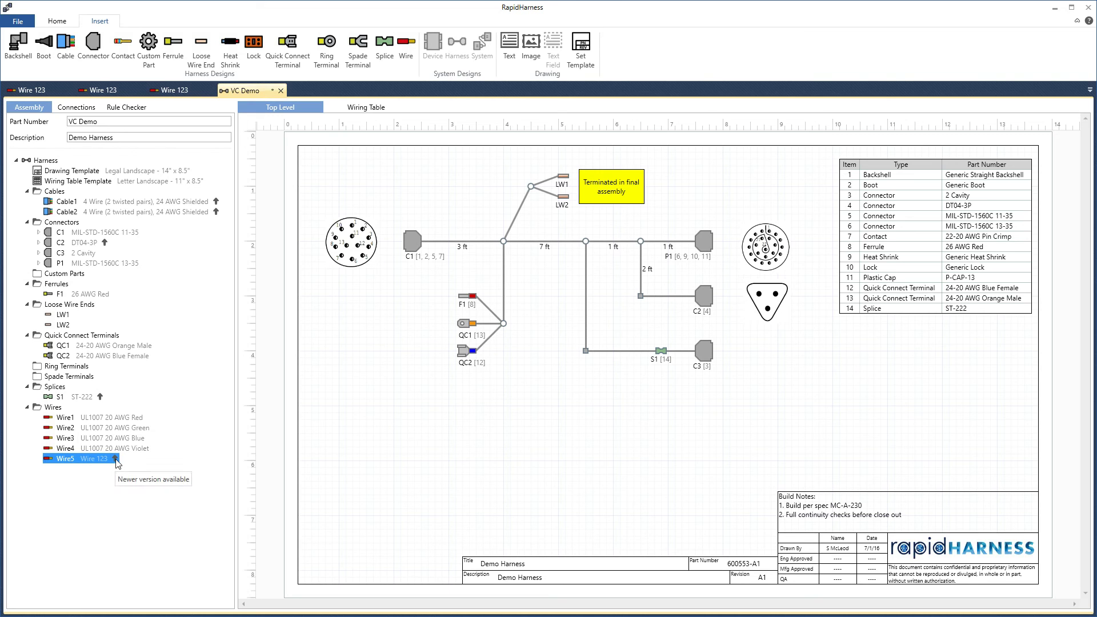
pyautogui.rightClick(87, 462)
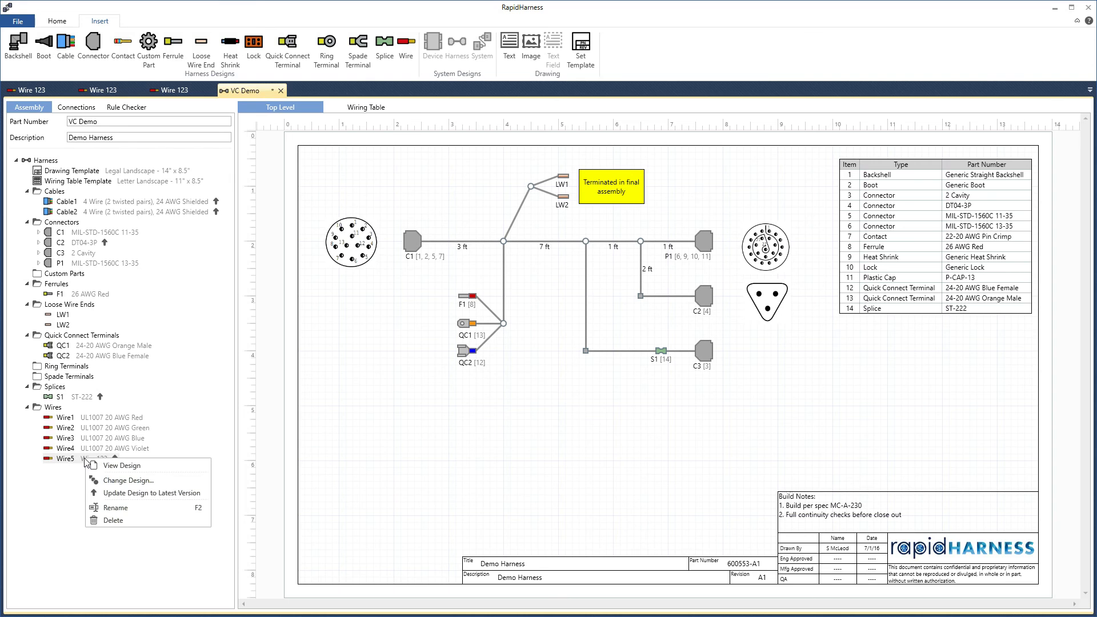
pyautogui.click(126, 494)
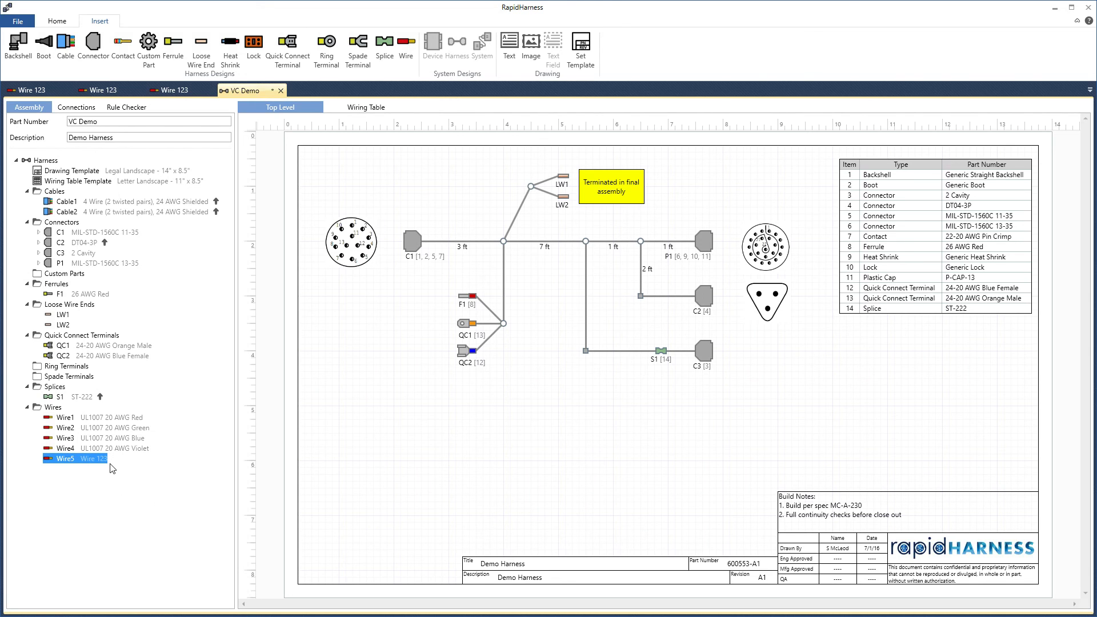
pyautogui.click(81, 108)
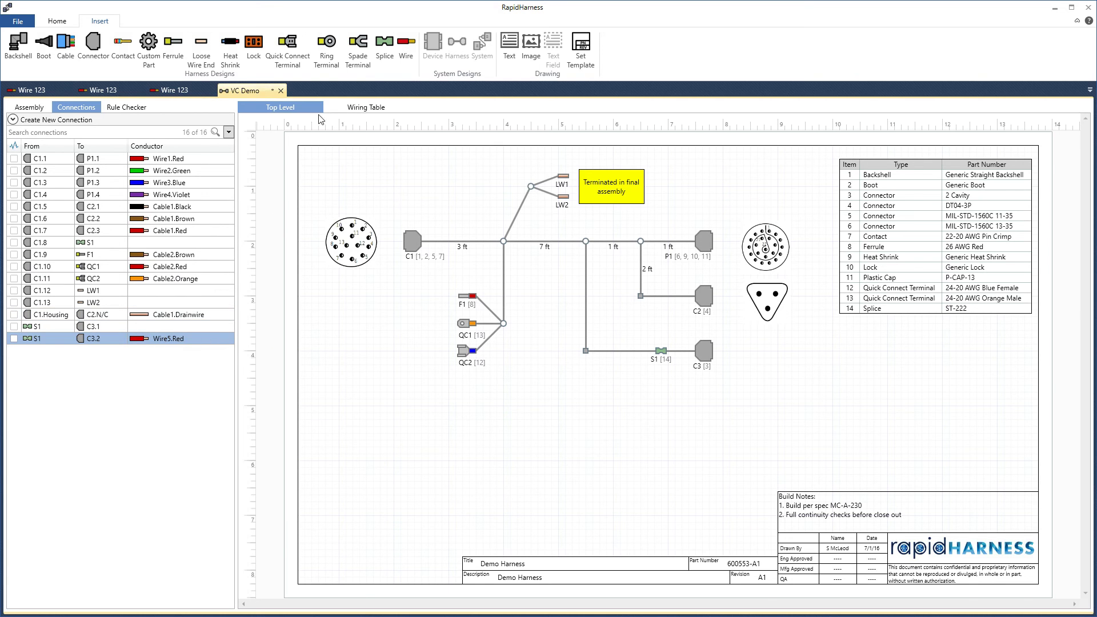
pyautogui.click(352, 108)
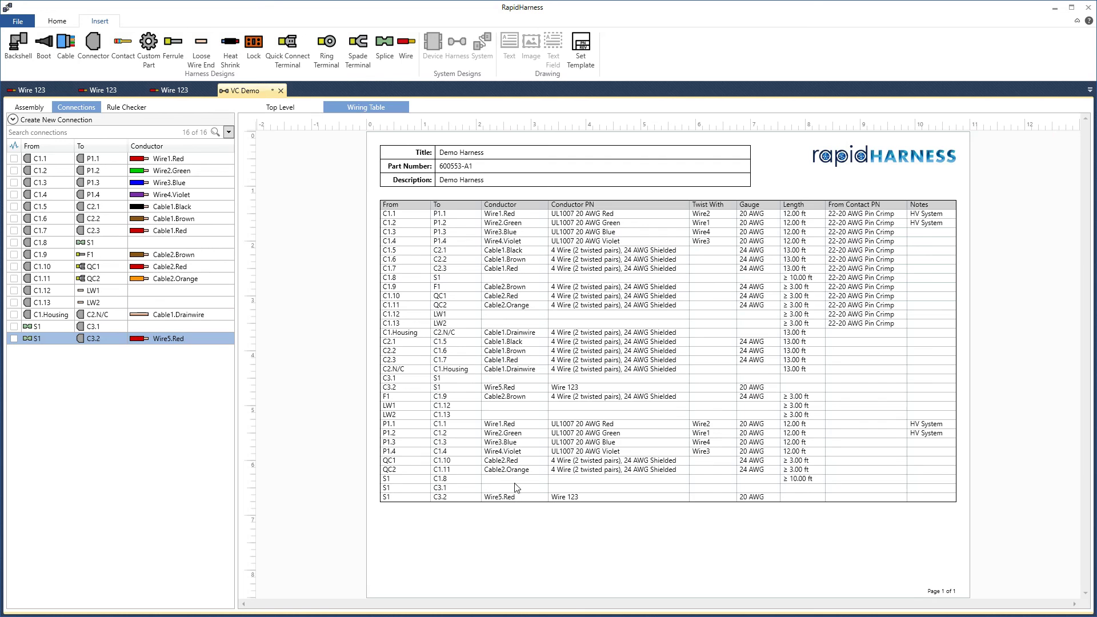
pyautogui.click(280, 108)
# - Update all outdated designs in the harness assembly to their latest versions at once and check the conductors in the connections list
pyautogui.click(30, 107)
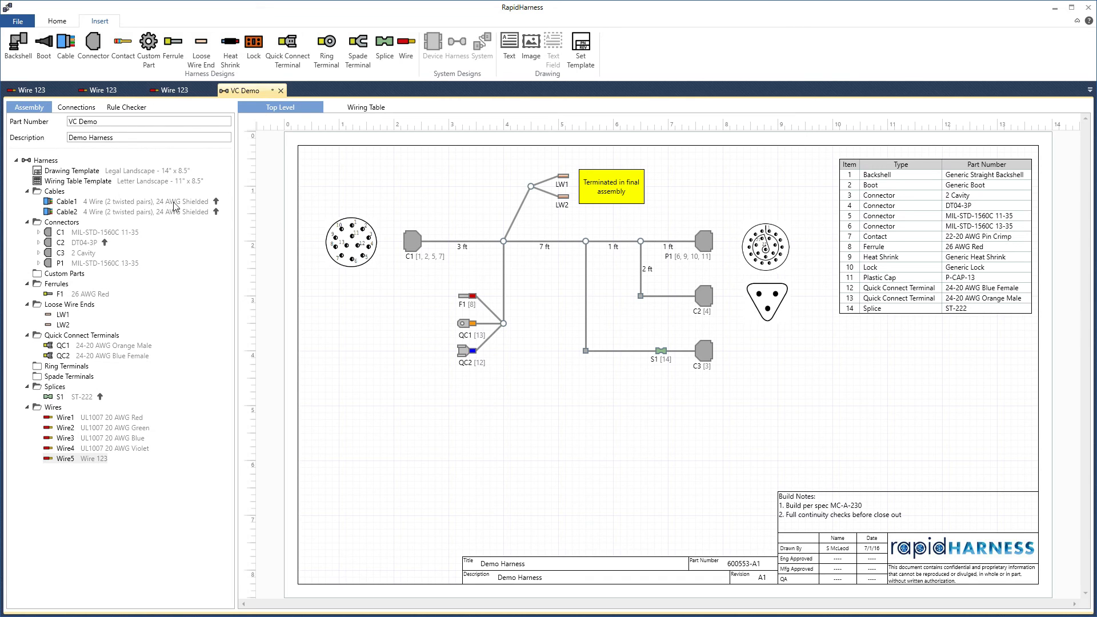
pyautogui.click(60, 23)
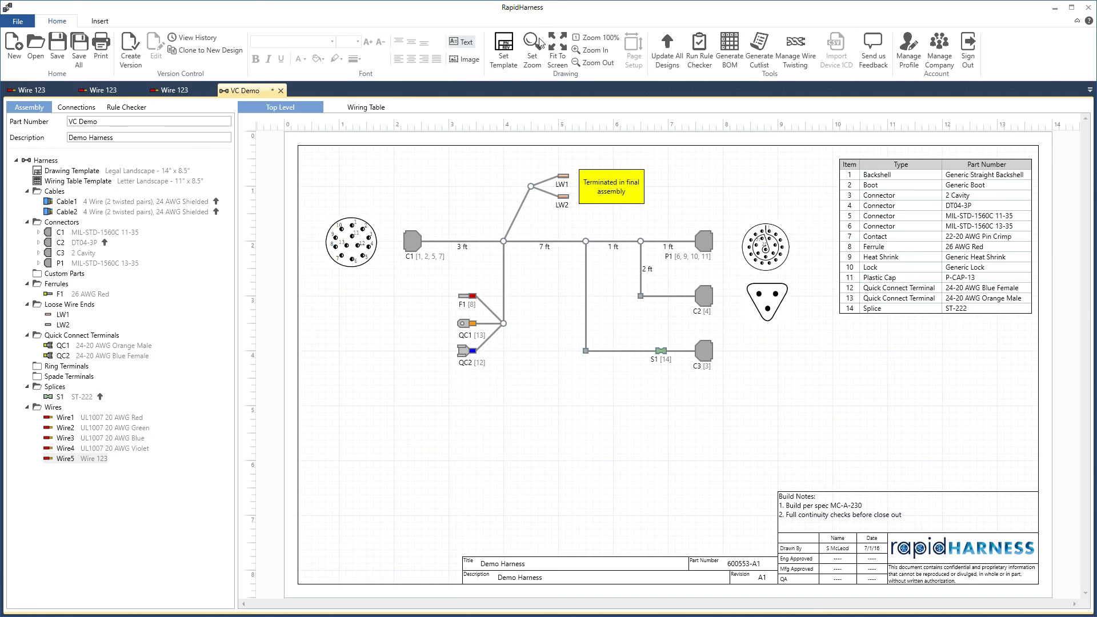
pyautogui.click(669, 68)
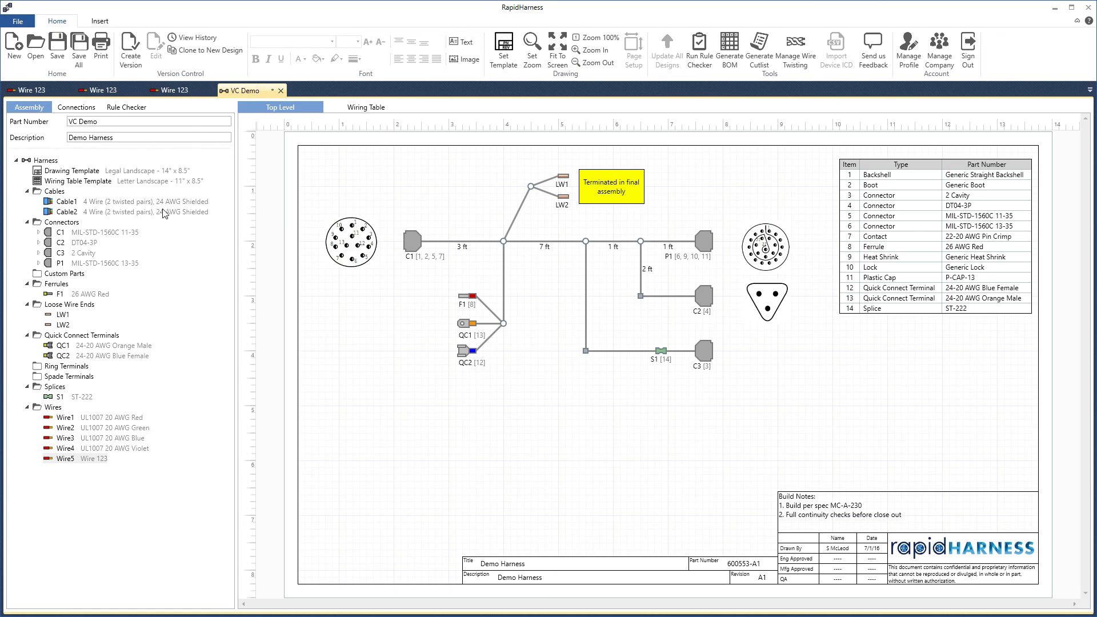
pyautogui.click(76, 108)
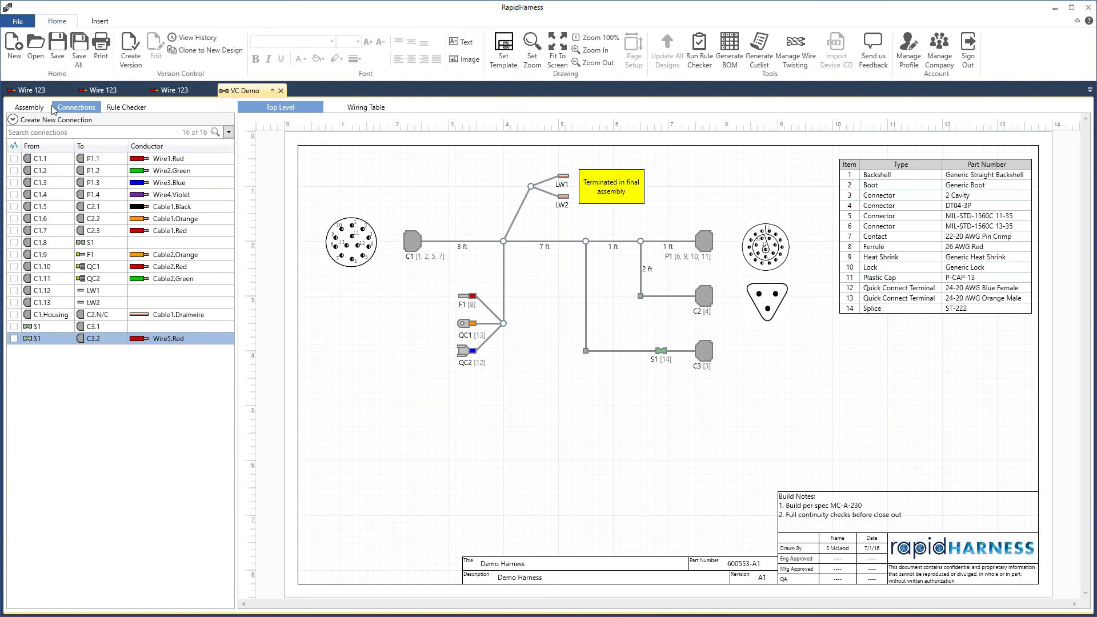
pyautogui.click(33, 108)
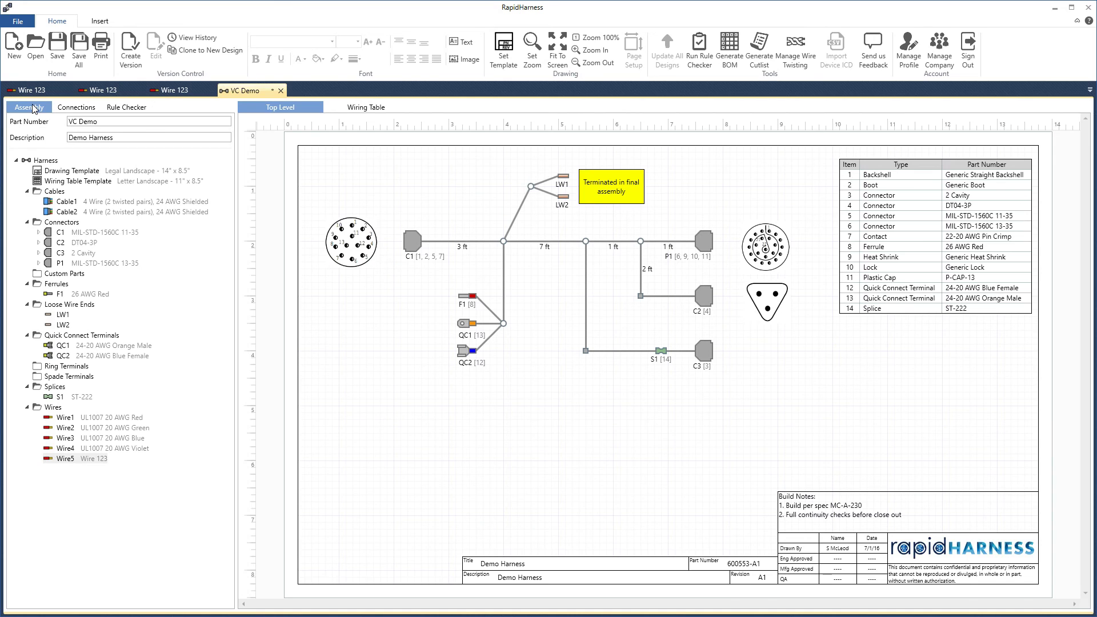